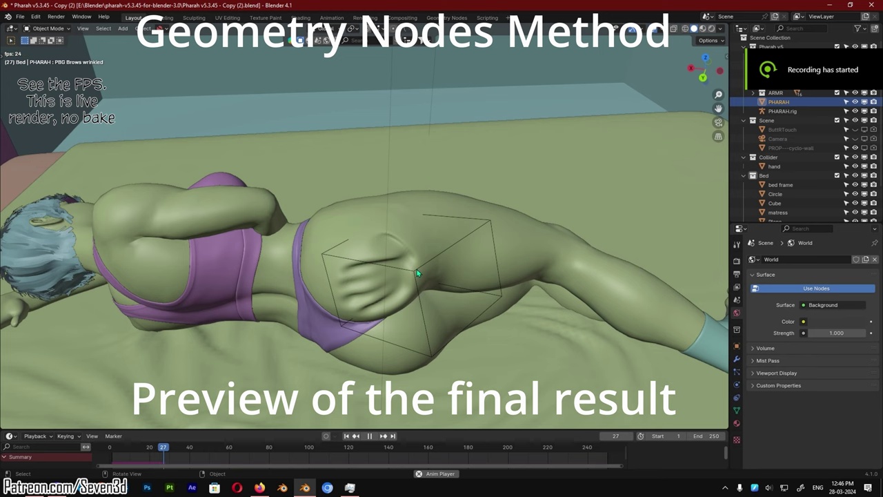
Select the hand collider cube pressed into the character's buttock in the preview scene
click(417, 269)
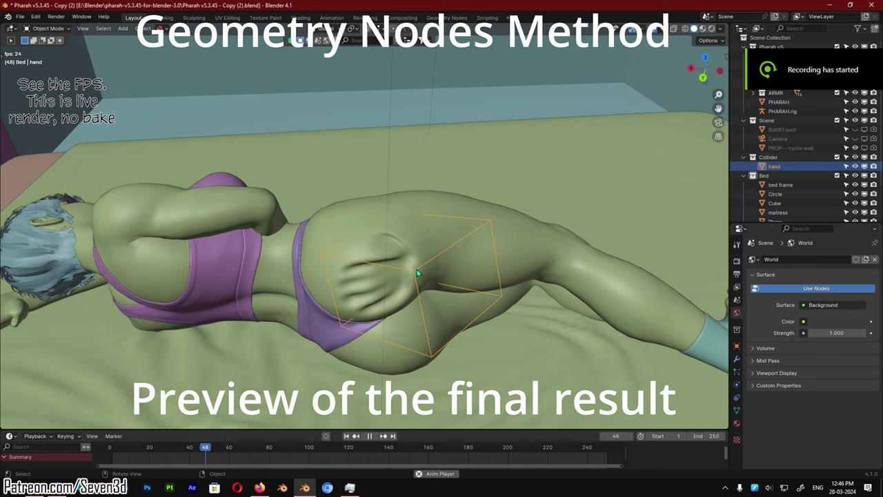
Move the hand collider into the buttock and rotate it about the Z axis
key(g)
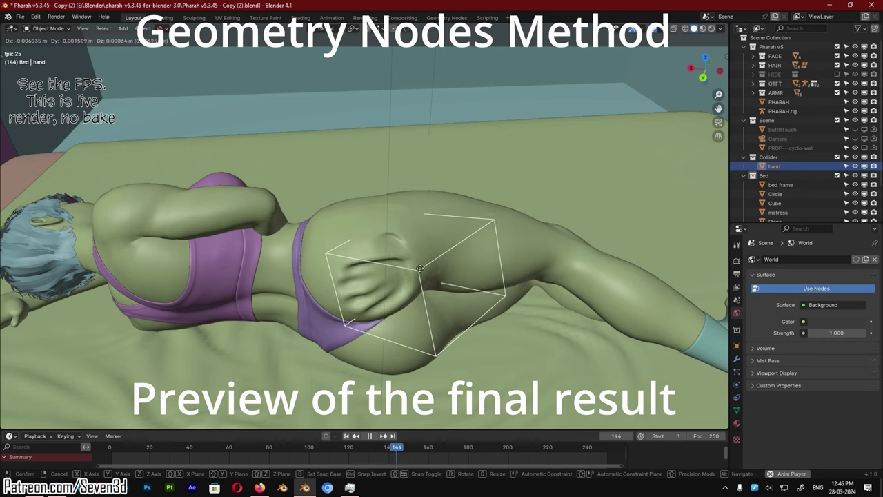
click(419, 275)
key(r)
key(z)
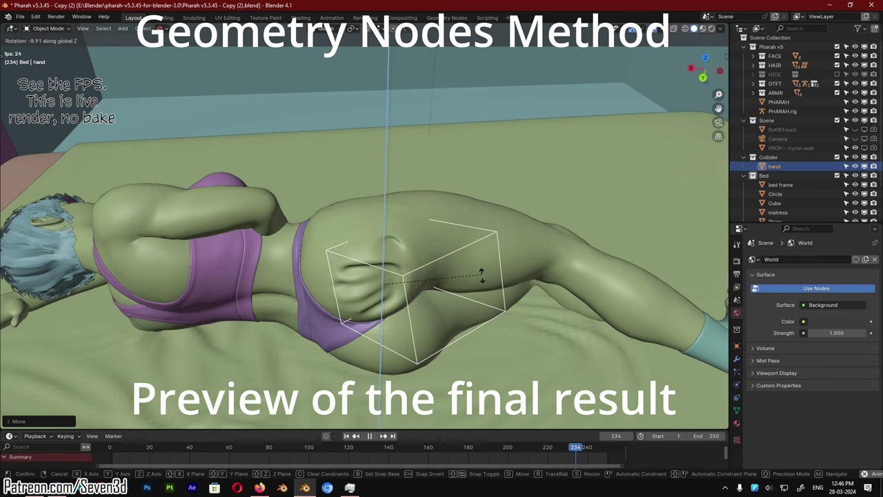
click(487, 263)
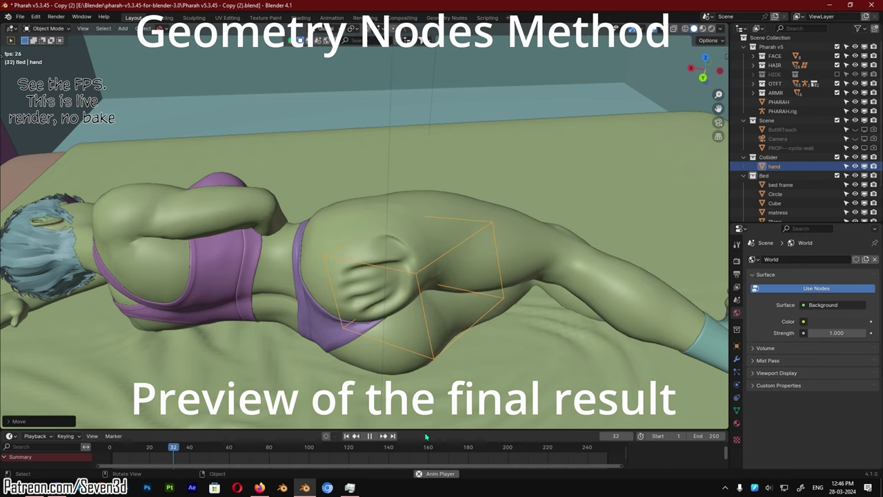
Stop playback, return to frame 1 and switch the viewport to Rendered shading
key(space)
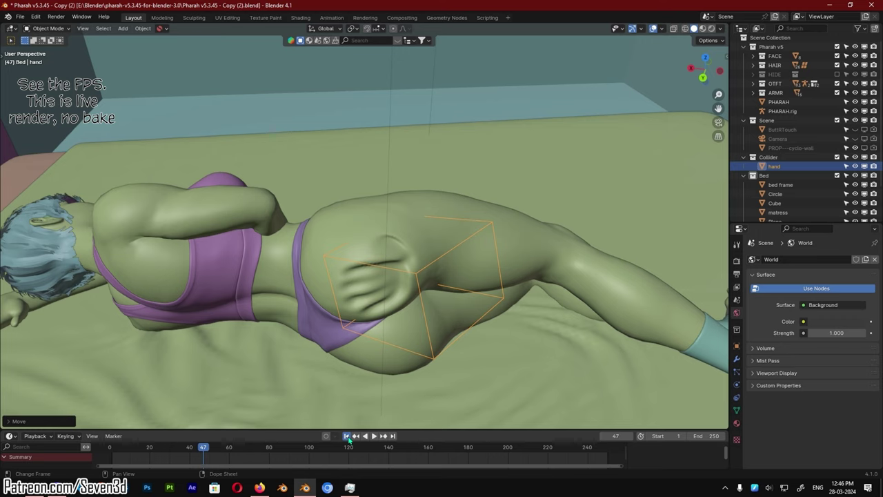
click(347, 436)
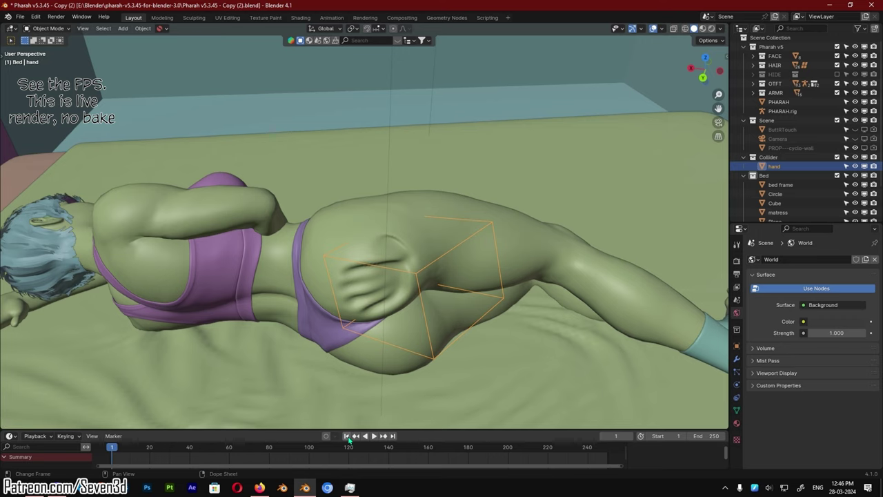
click(711, 30)
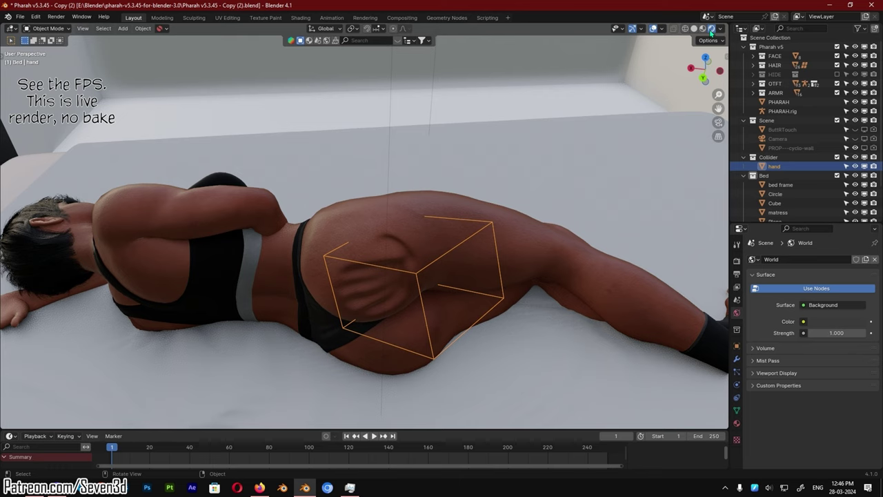
Play the animation while rotating the hand about Z and moving it to update the dent
click(372, 436)
key(r)
key(z)
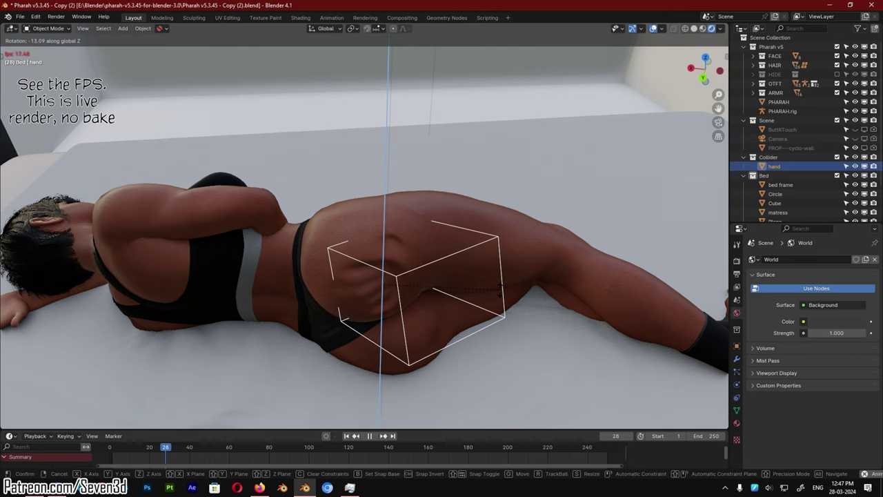
click(501, 290)
key(g)
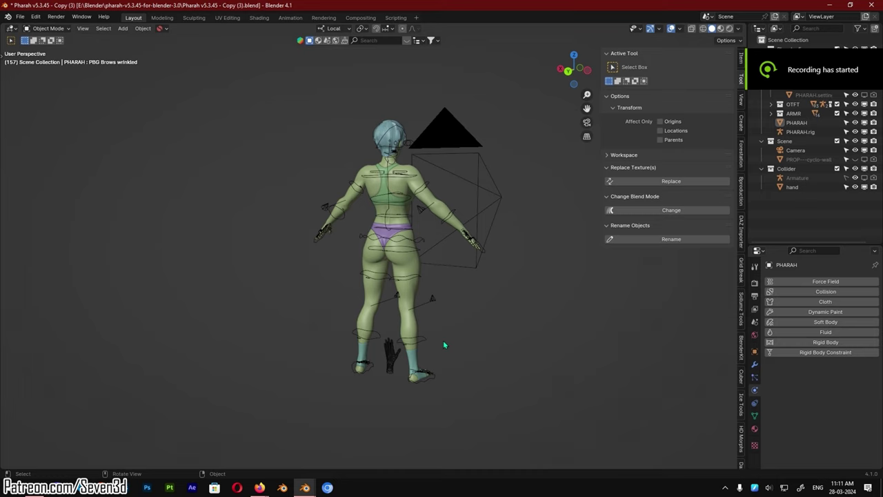
Orbit around the character, then exclude the Collider collection from the view layer in the Outliner
shift+middle_drag(443, 341, 421, 338)
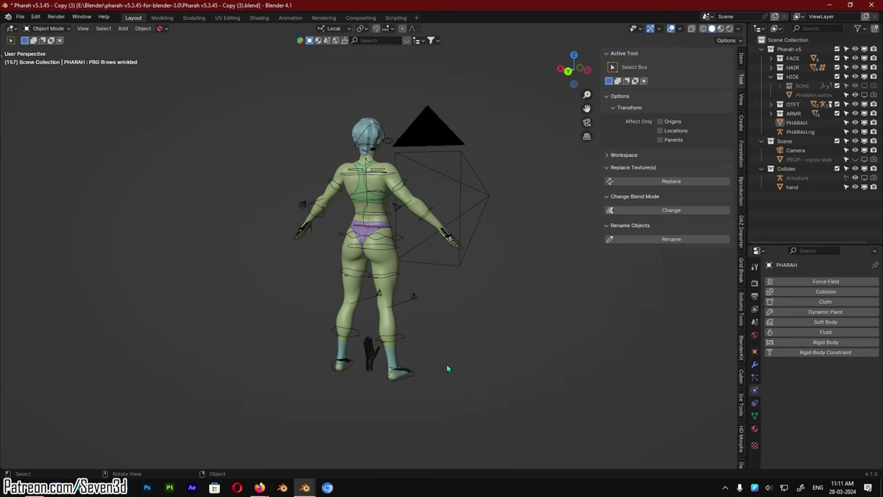
scroll(447, 364, up, 1)
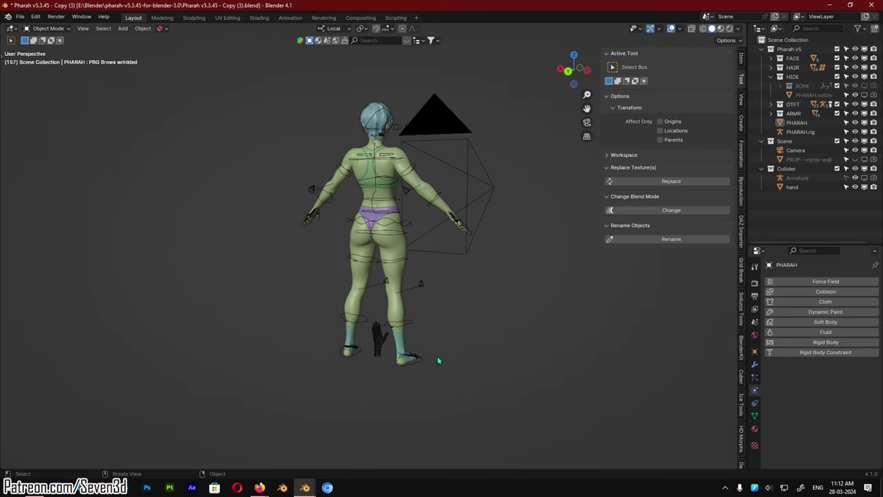
scroll(437, 356, up, 2)
middle_drag(438, 359, 434, 380)
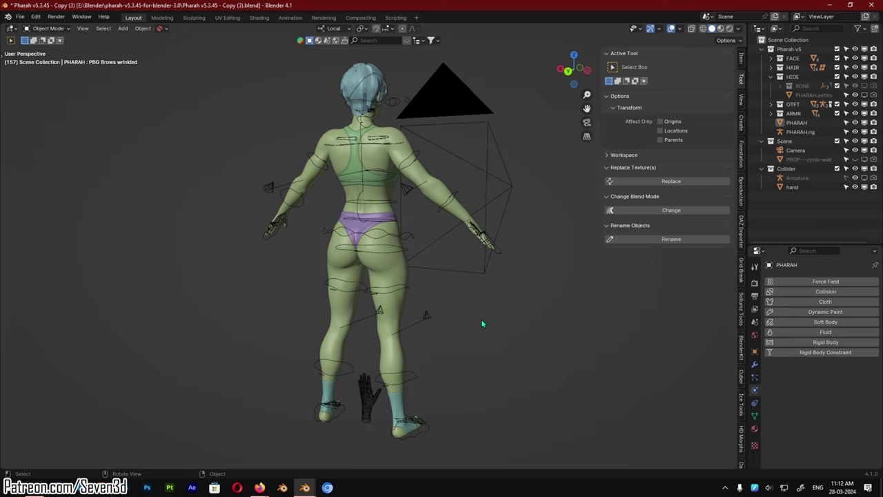
middle_drag(481, 322, 484, 320)
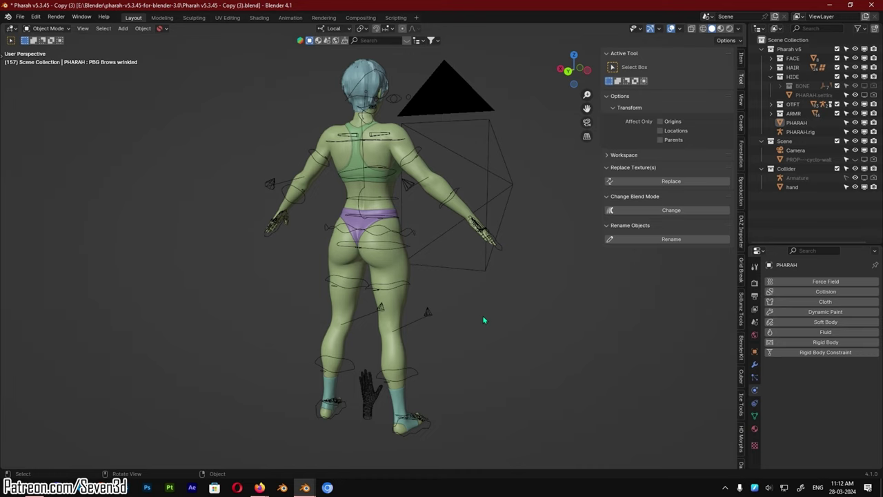
middle_drag(483, 318, 480, 315)
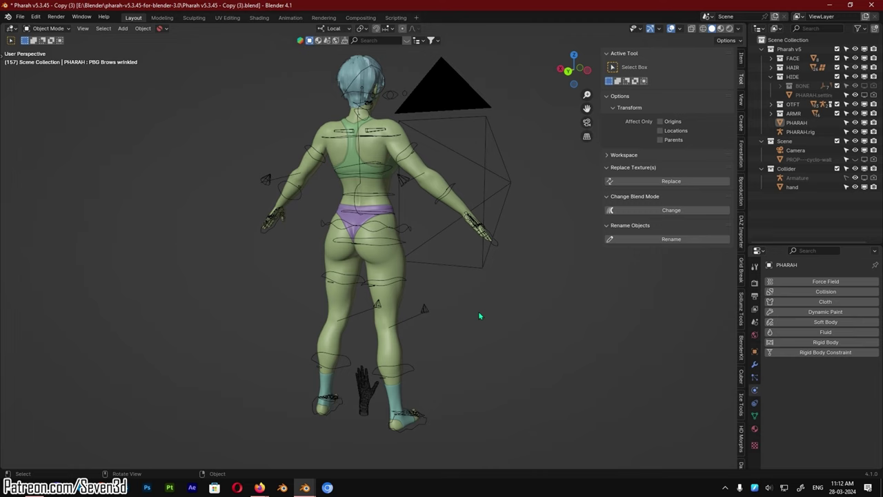
middle_drag(479, 315, 474, 321)
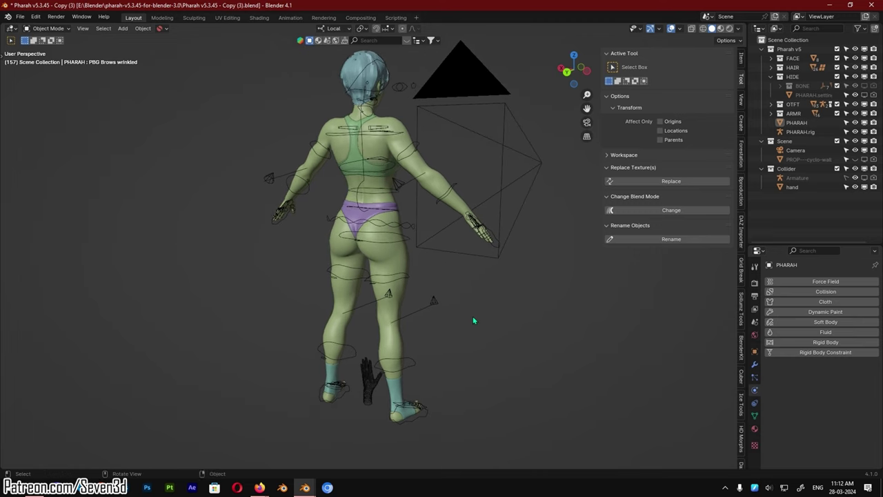
click(799, 170)
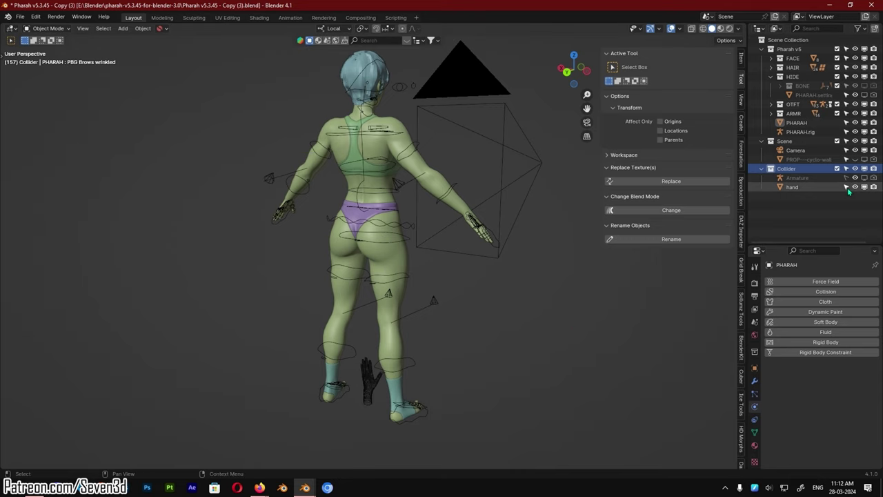
click(837, 168)
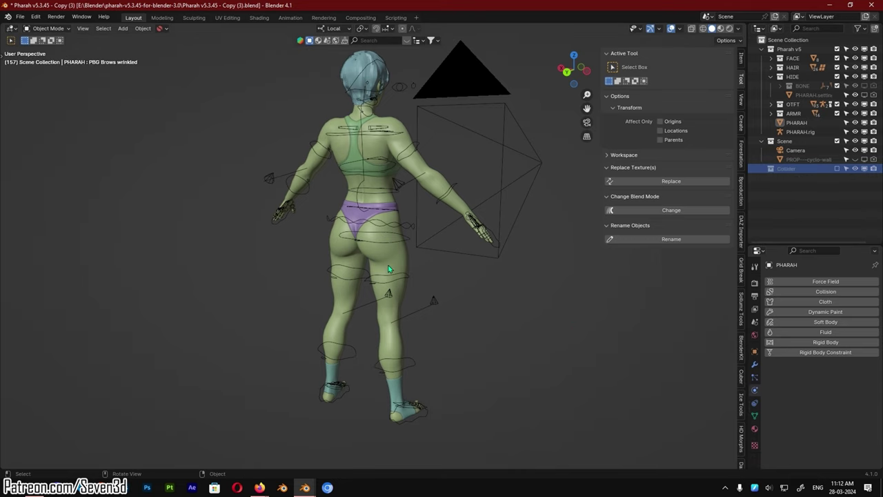
Select the PHARAH mesh and enter Edit Mode
scroll(387, 338, up, 3)
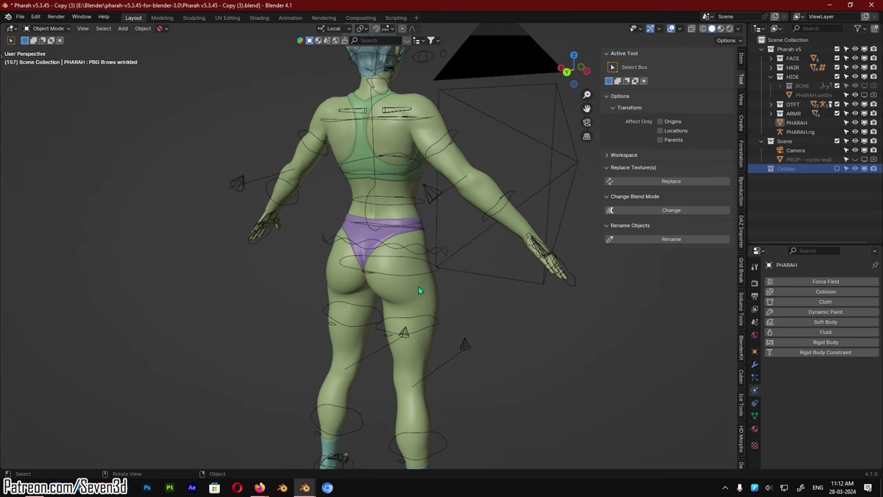
click(417, 300)
scroll(419, 305, up, 2)
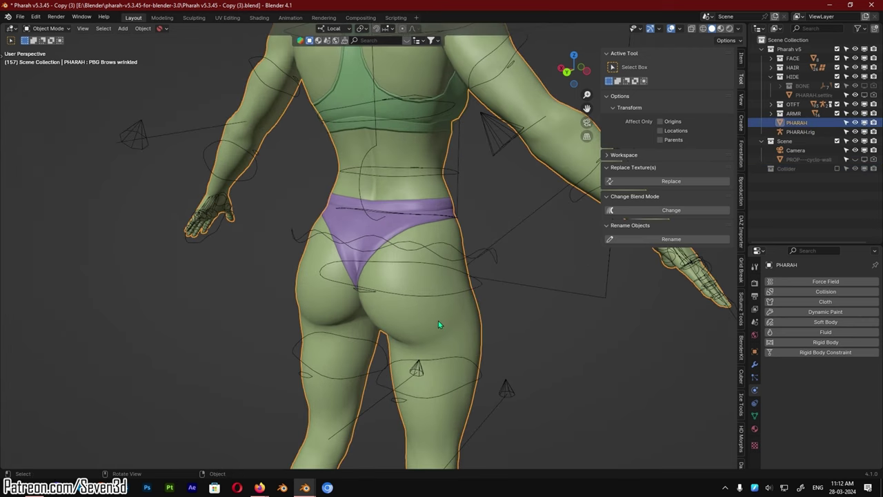
scroll(440, 318, down, 3)
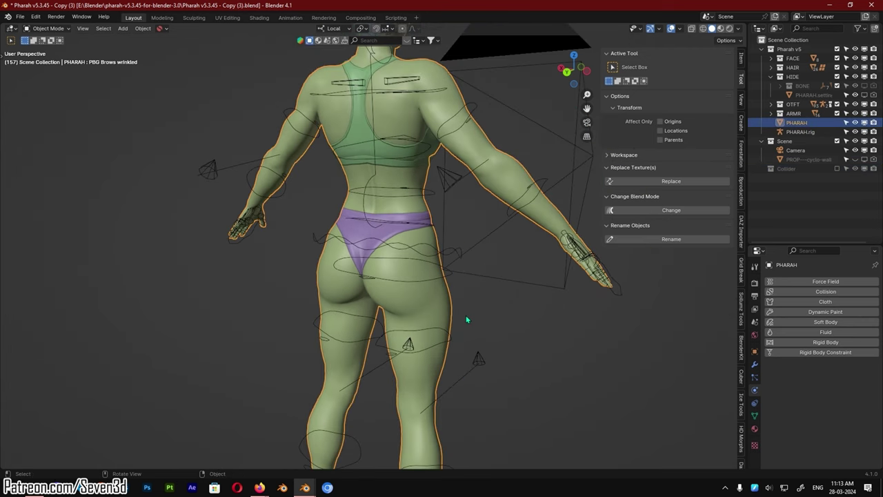
key(Tab)
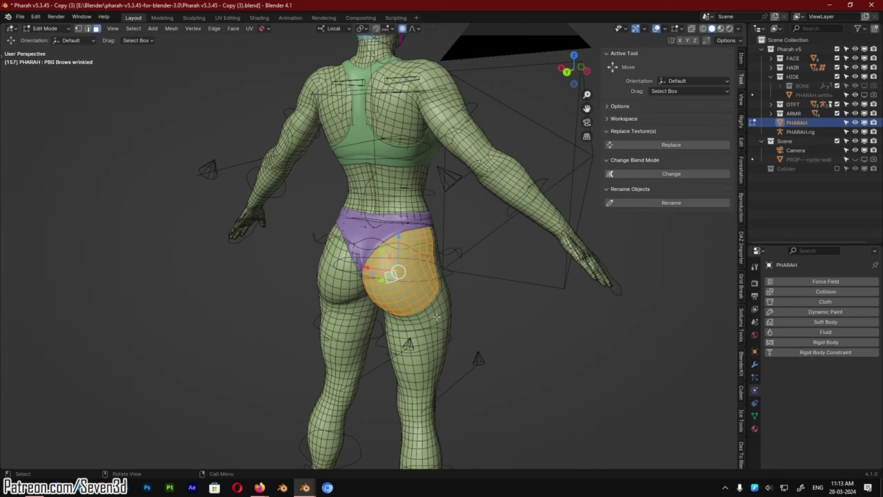
From a straight-on back view, select one buttock face and grow the selection across the buttock
click(537, 317)
middle_drag(537, 318, 491, 331)
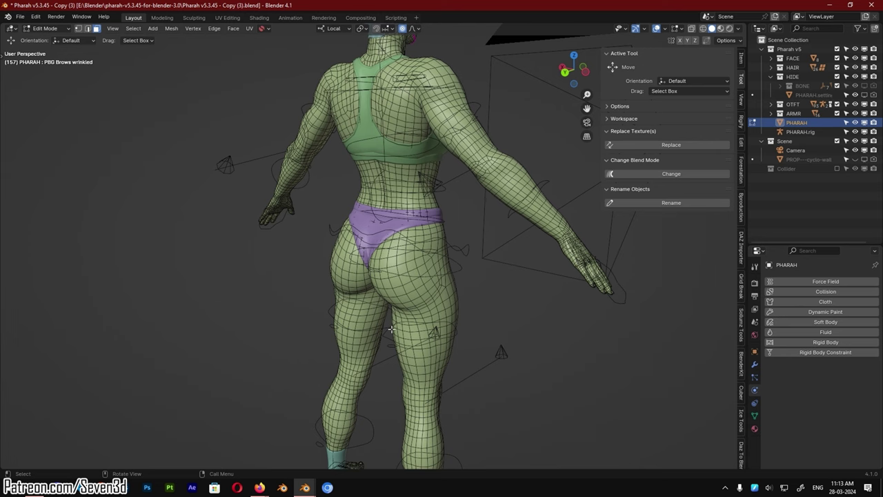
scroll(392, 329, up, 2)
middle_drag(408, 313, 440, 271)
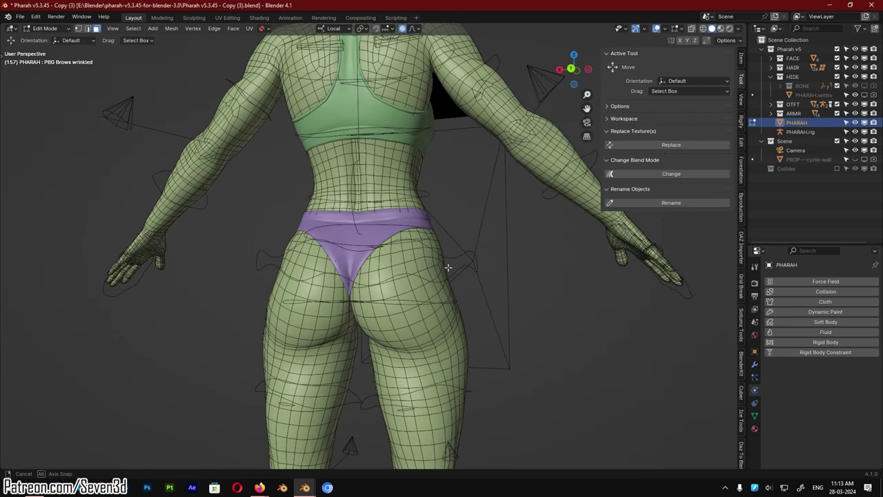
click(408, 284)
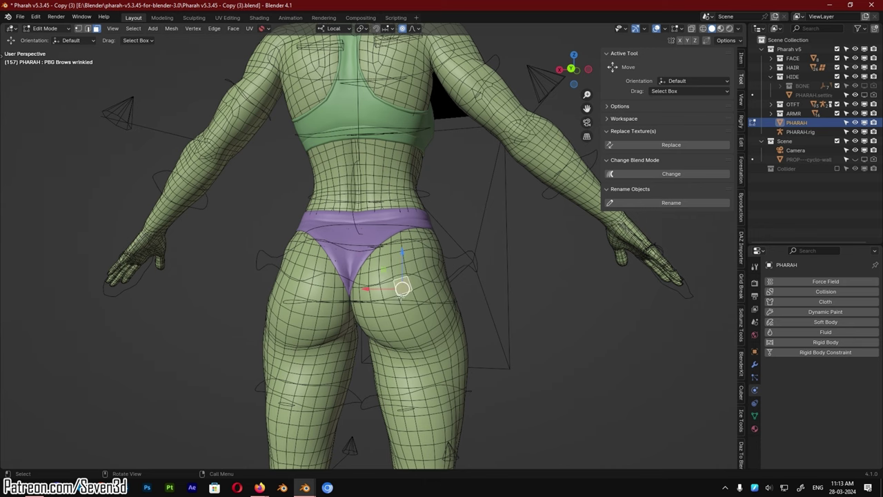
middle_drag(395, 282, 403, 286)
key(ctrl+KP_Add)
key(ctrl+KP_Add)
key(ctrl+KP_Add)
key(ctrl+KP_Add)
key(ctrl+KP_Add)
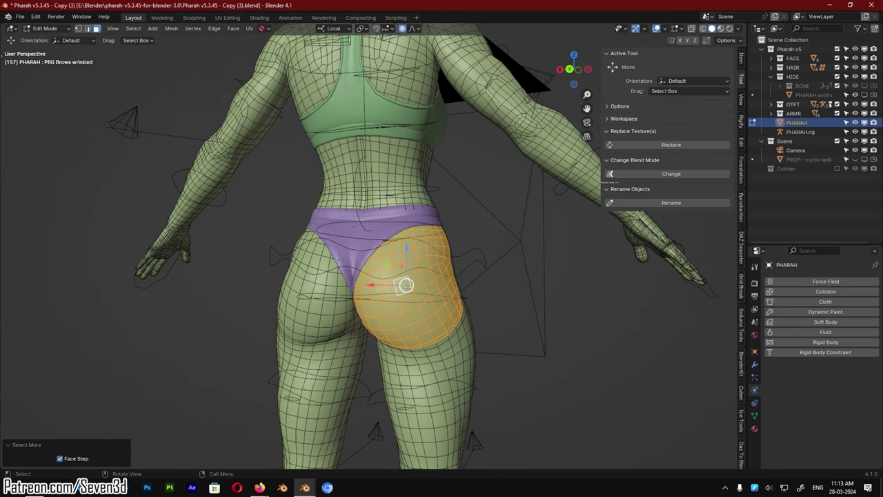
right_click(406, 285)
click(371, 304)
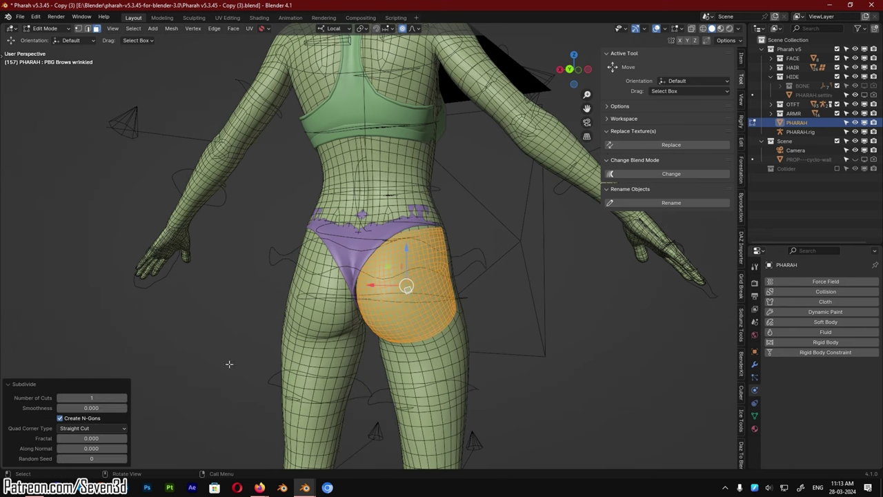
click(90, 398)
text(4)
key(Return)
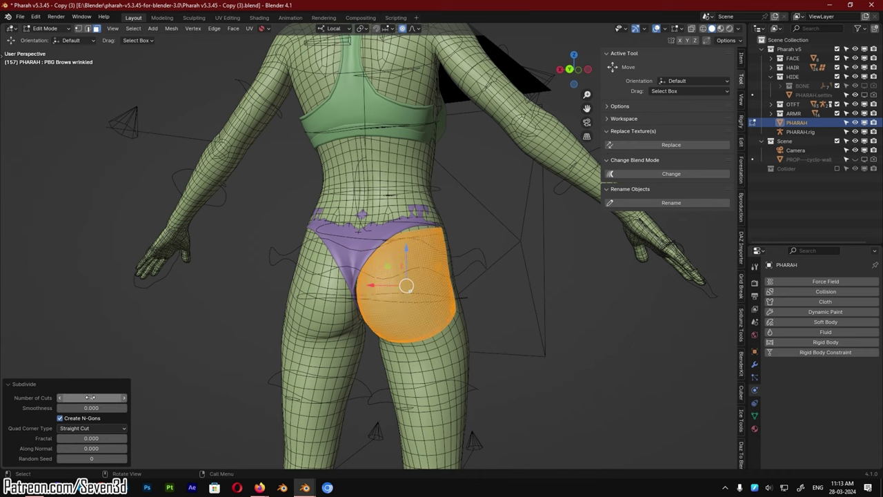
scroll(430, 334, up, 3)
middle_drag(430, 333, 392, 342)
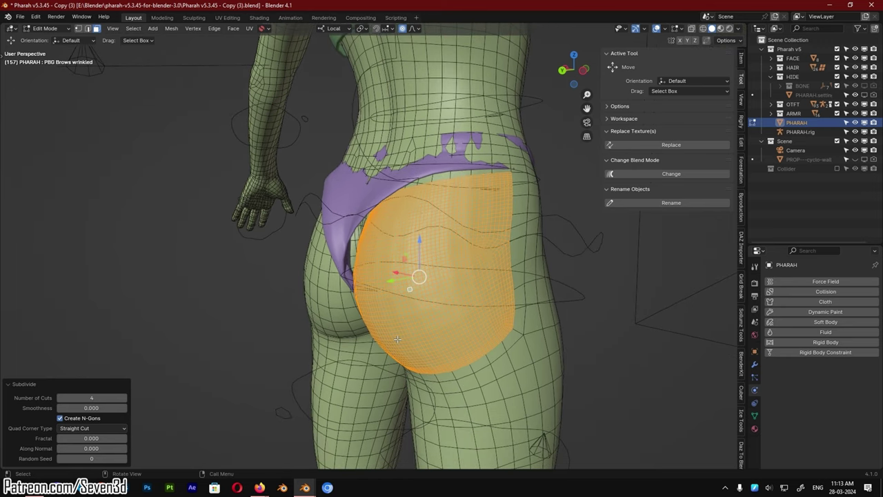
drag(104, 407, 69, 408)
middle_drag(413, 297, 418, 309)
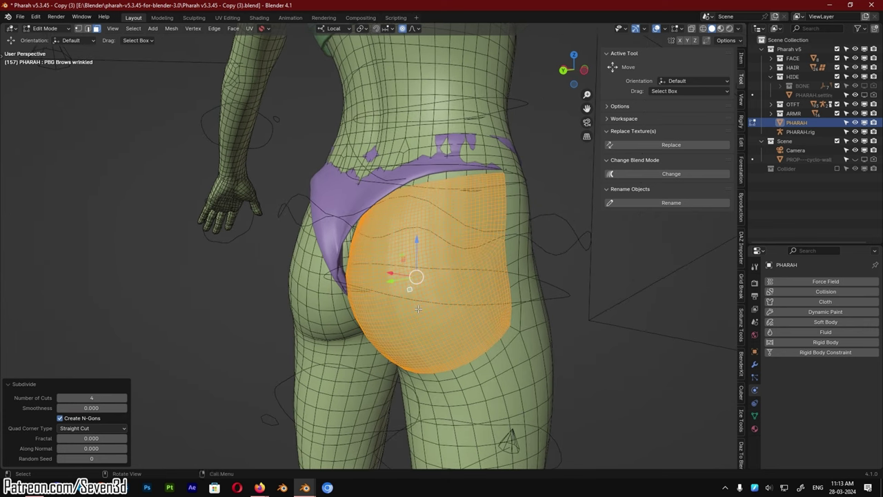
scroll(509, 304, down, 3)
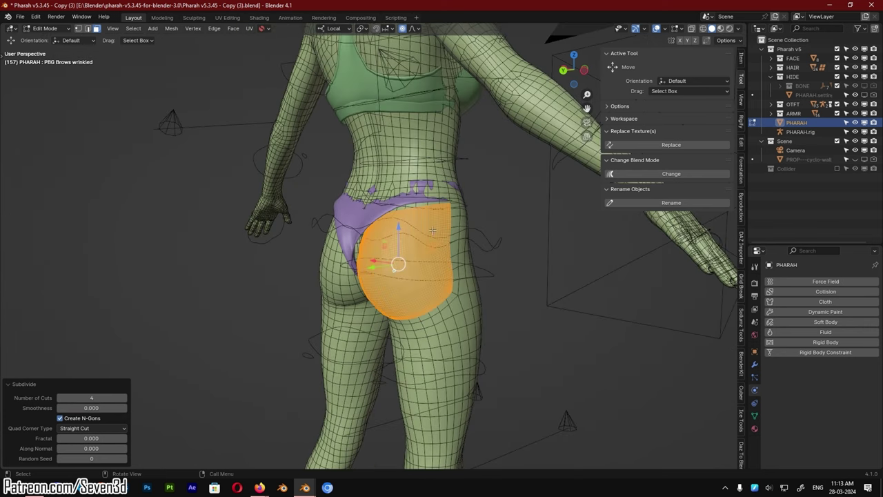
middle_drag(432, 230, 369, 312)
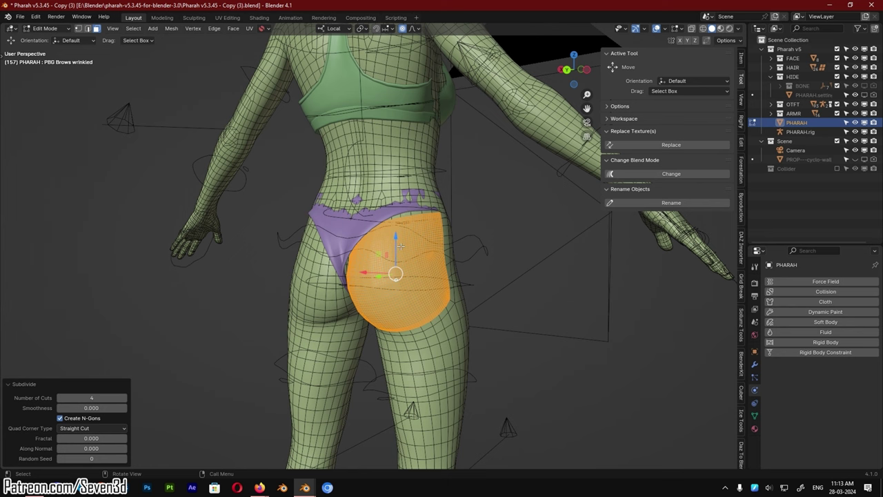
scroll(417, 283, up, 2)
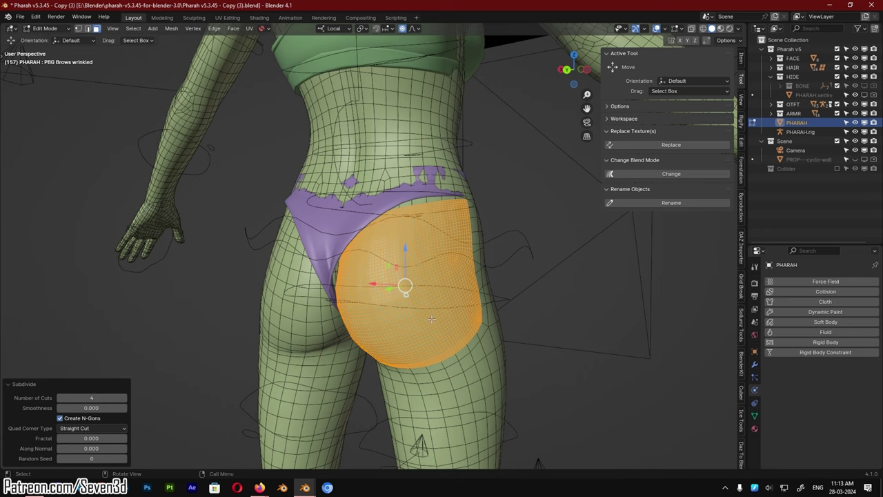
Add a vertex group named DeformRegion and assign the selected buttock region to it
click(755, 419)
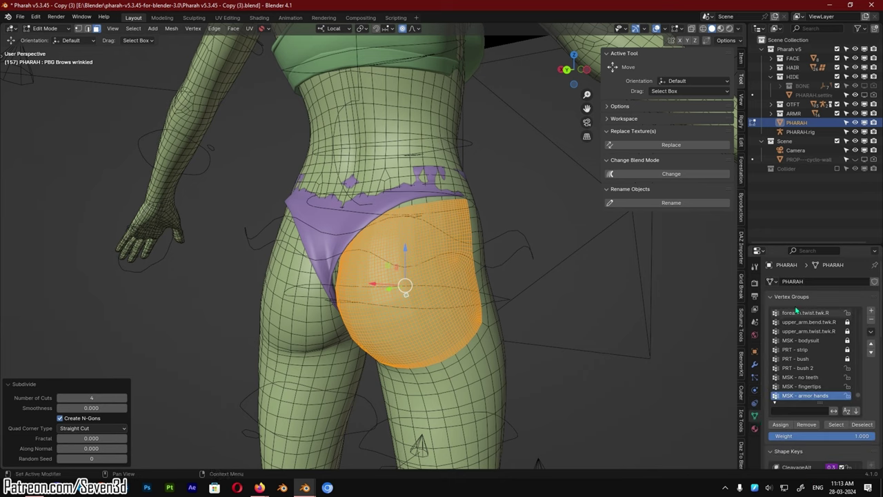
click(871, 311)
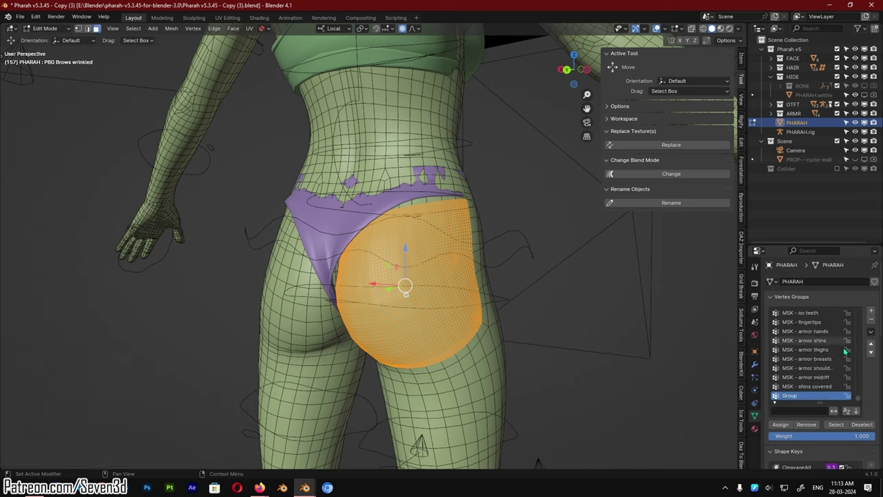
double_click(789, 397)
text(De)
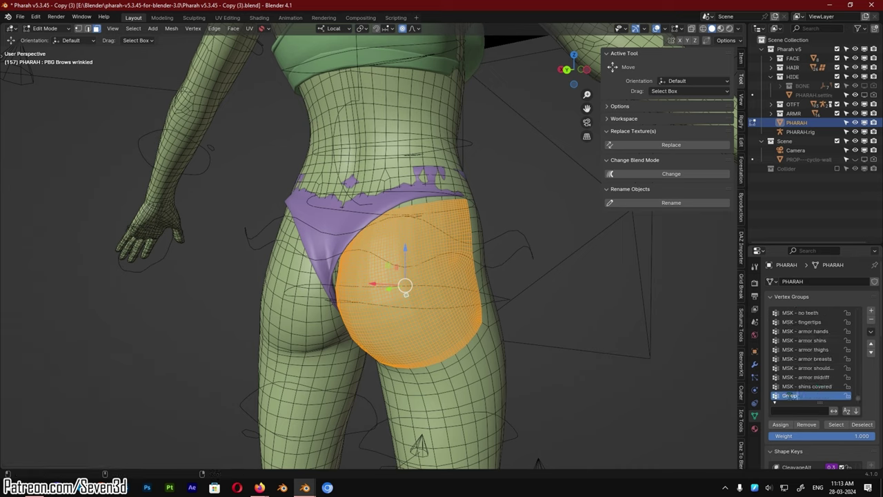
text(formRegion)
key(Return)
click(780, 424)
Add a second vertex group named DeformBrush
middle_drag(485, 288, 484, 274)
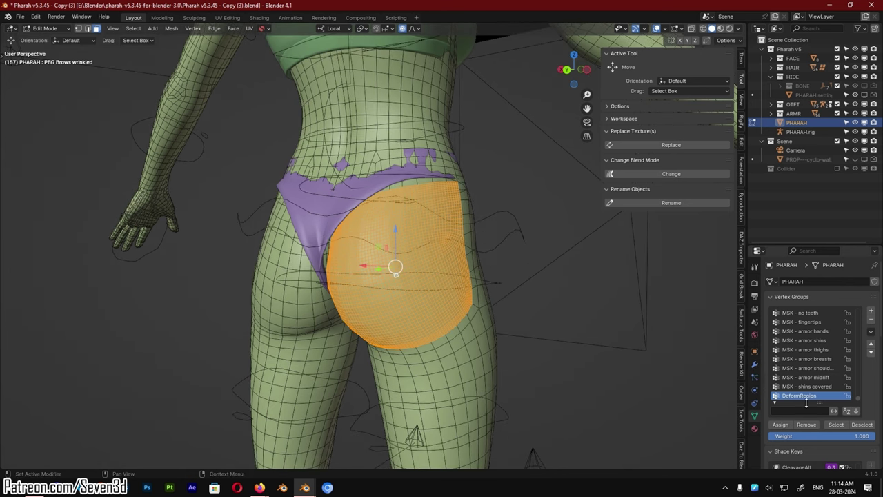
click(871, 311)
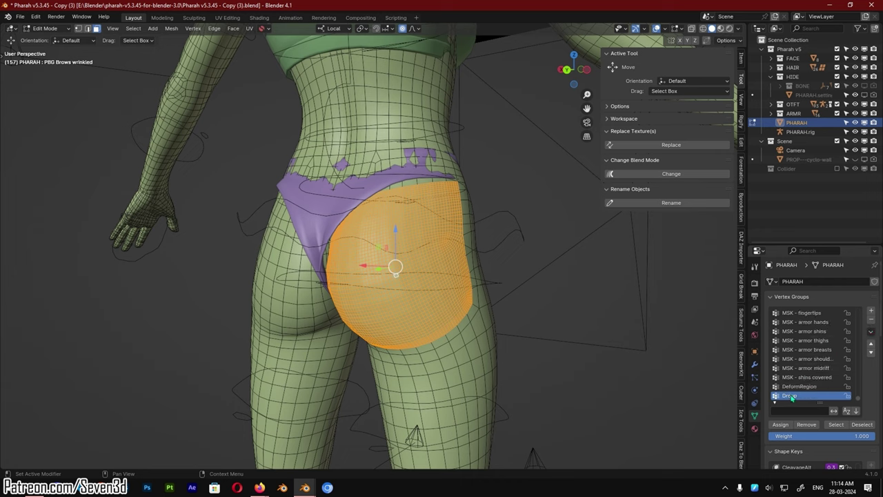
text(De)
text(formBut)
double_click(821, 396)
Switch PHARAH to Weight Paint mode with face selection masking and display the DeformRegion group
click(45, 28)
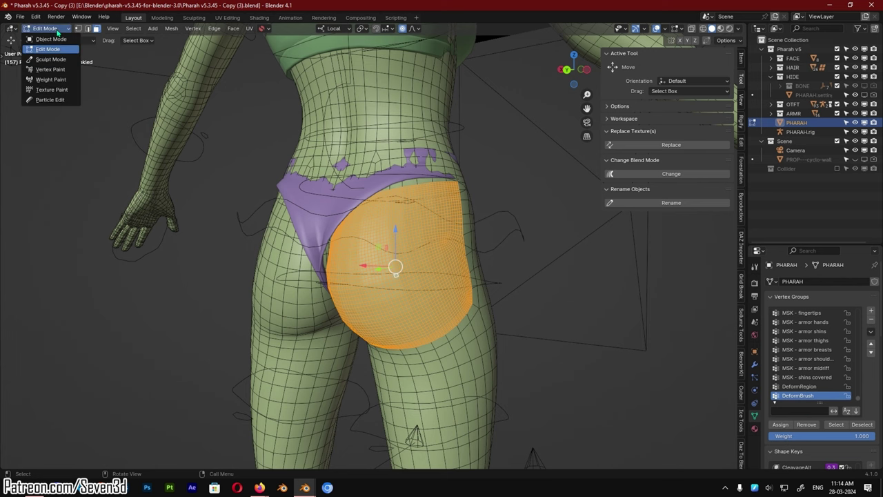
click(50, 80)
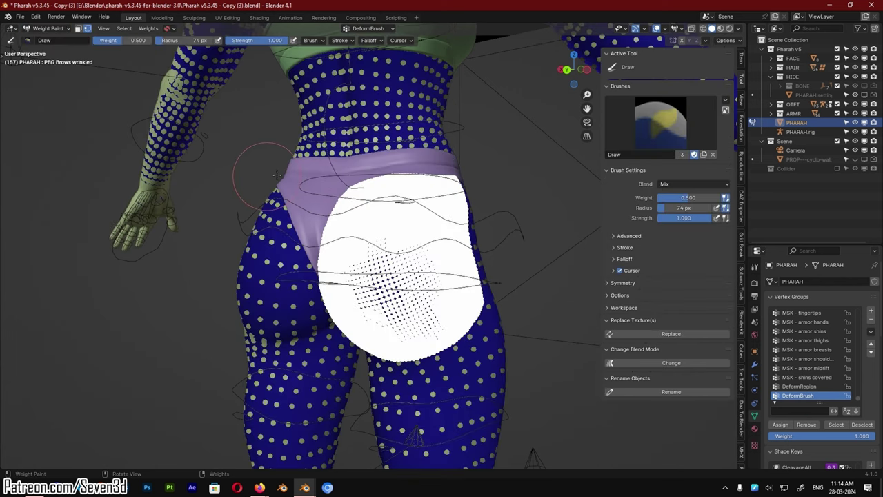
scroll(238, 162, down, 3)
scroll(330, 216, up, 3)
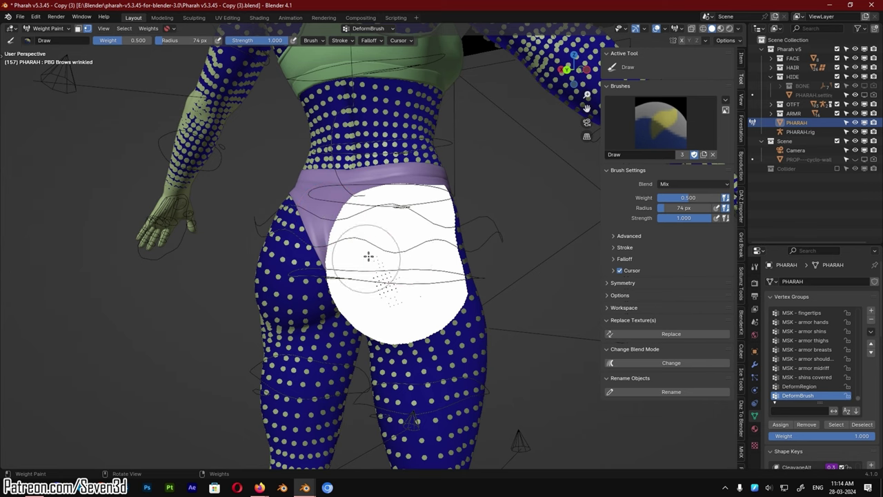
click(78, 28)
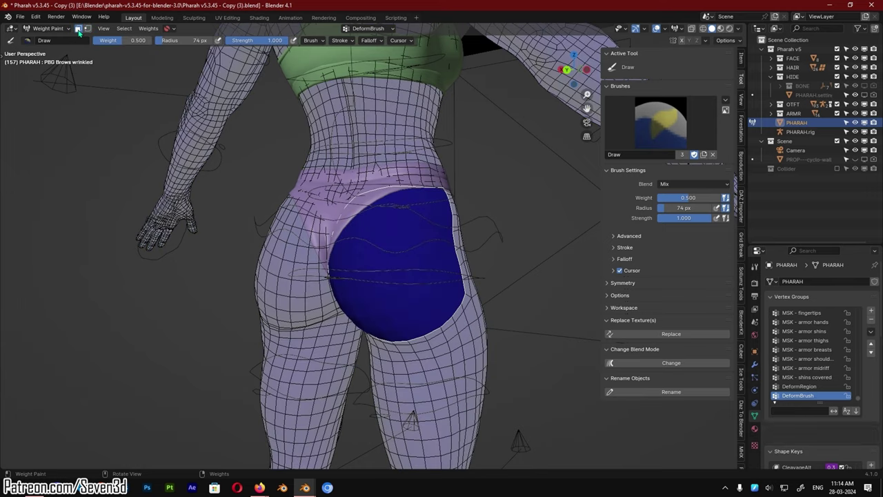
middle_drag(427, 250, 438, 266)
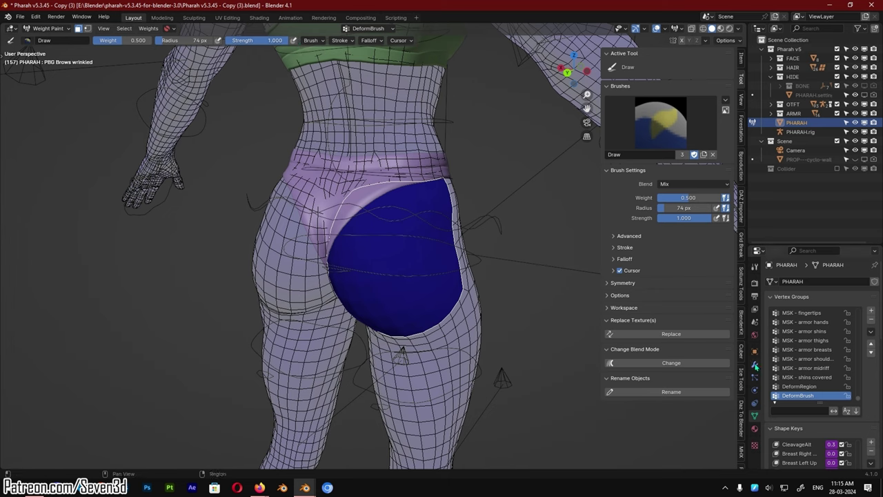
click(370, 29)
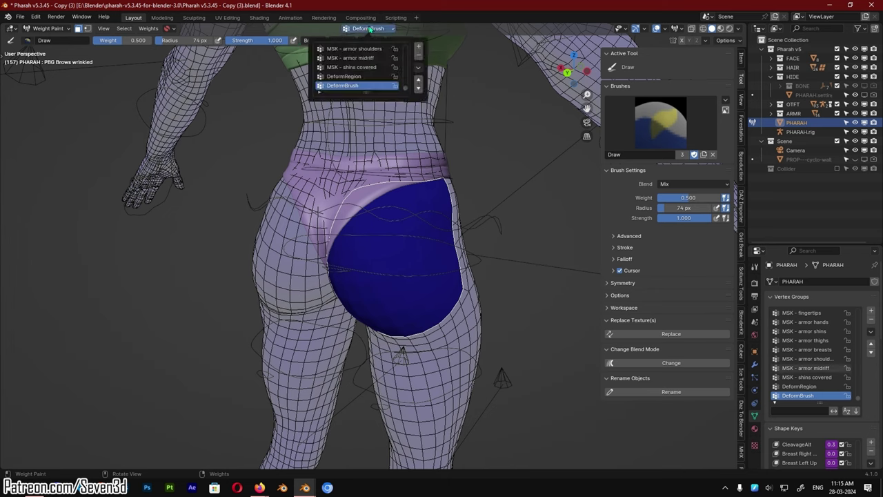
click(344, 76)
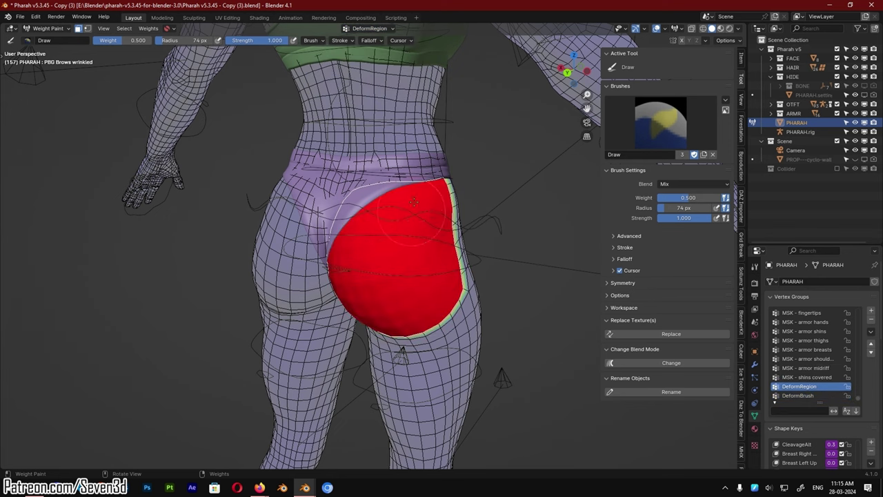
Return PHARAH to Object Mode and show its modifier stack
click(49, 28)
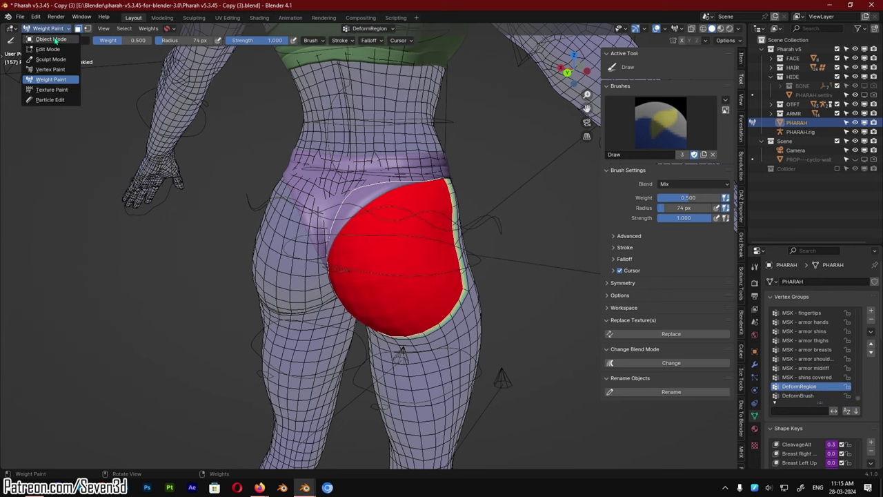
click(45, 39)
click(754, 363)
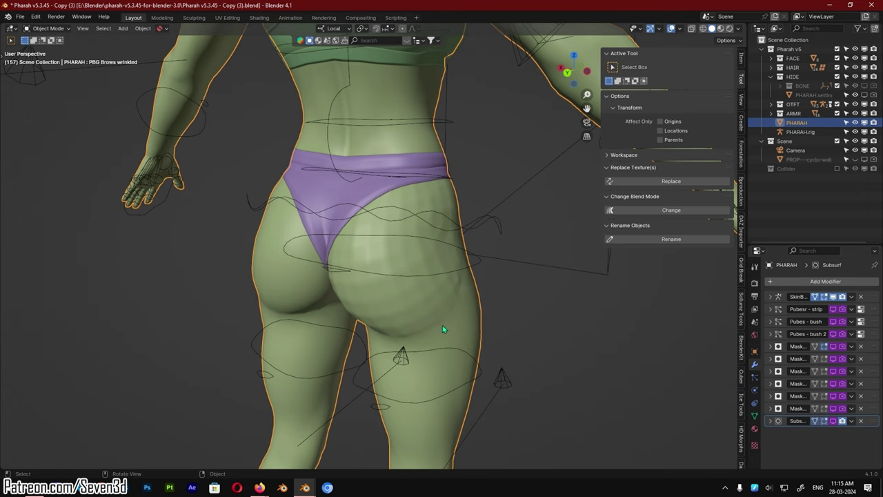
mouse_move(444, 332)
middle_down()
mouse_move(405, 316)
mouse_move(439, 319)
middle_up()
scroll(438, 321, up, 2)
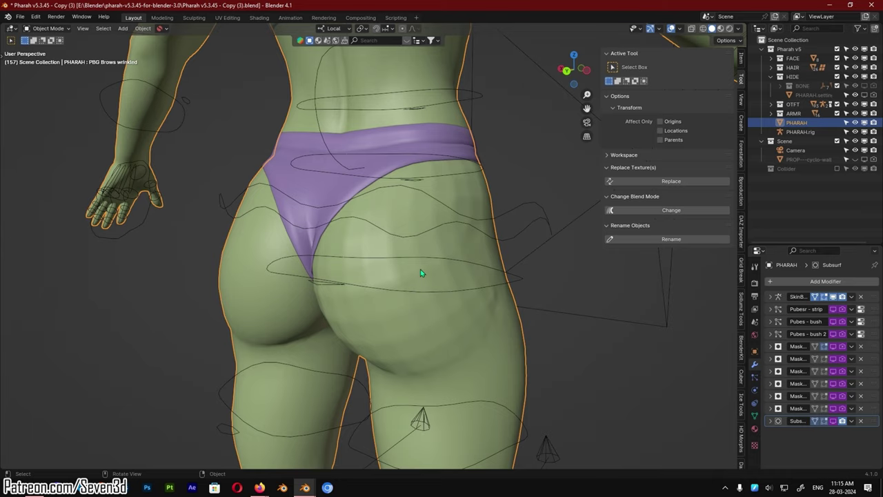
middle_drag(427, 290, 452, 300)
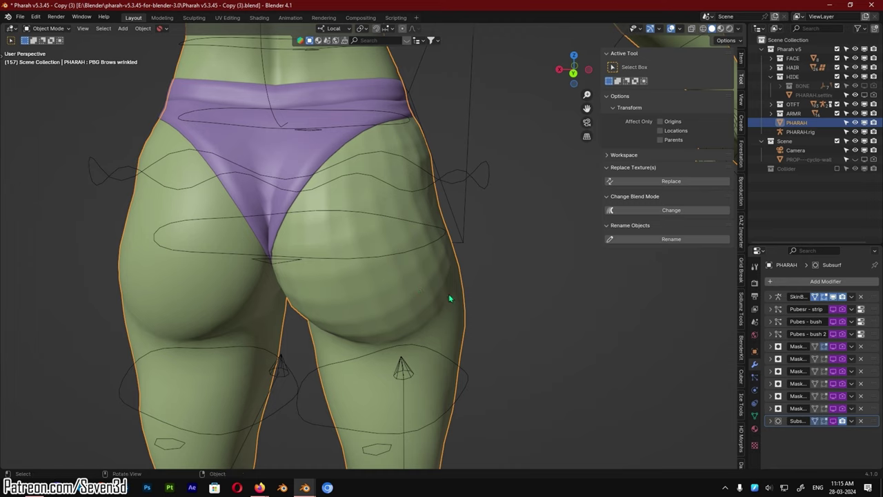
Add a Corrective Smooth modifier with Repeat set to 10
click(808, 283)
mouse_move(784, 326)
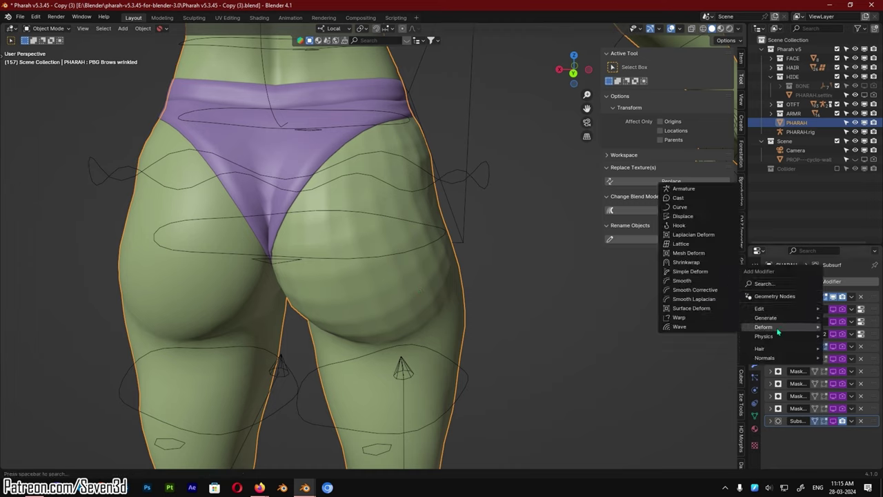
click(696, 291)
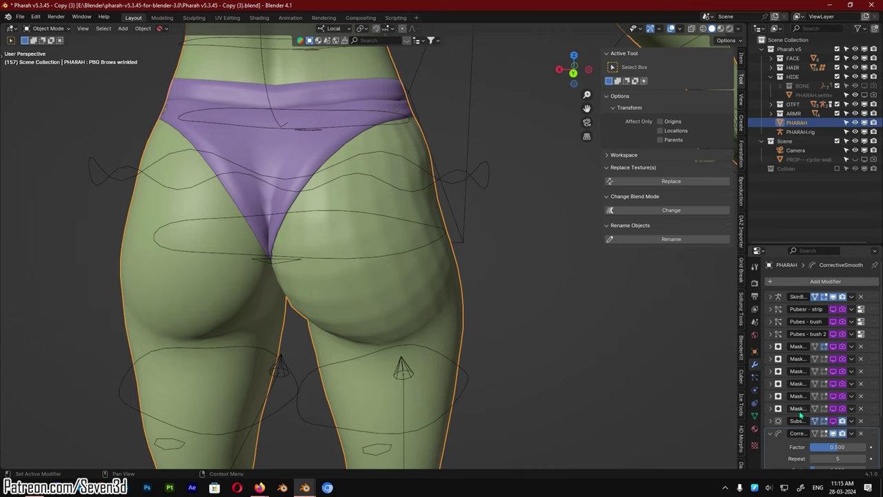
scroll(800, 414, down, 2)
click(828, 422)
text(10)
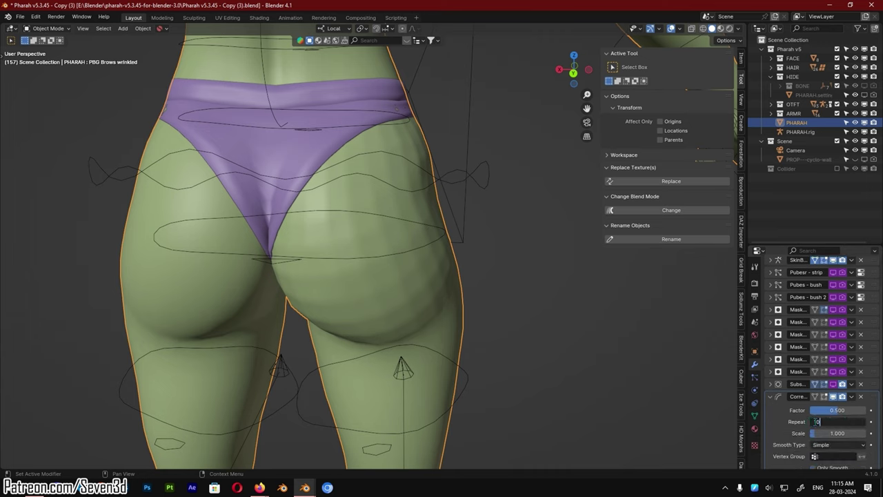
key(Return)
Limit Corrective Smooth to DeformRegion, enable Only Smooth, and collapse its panel
click(829, 457)
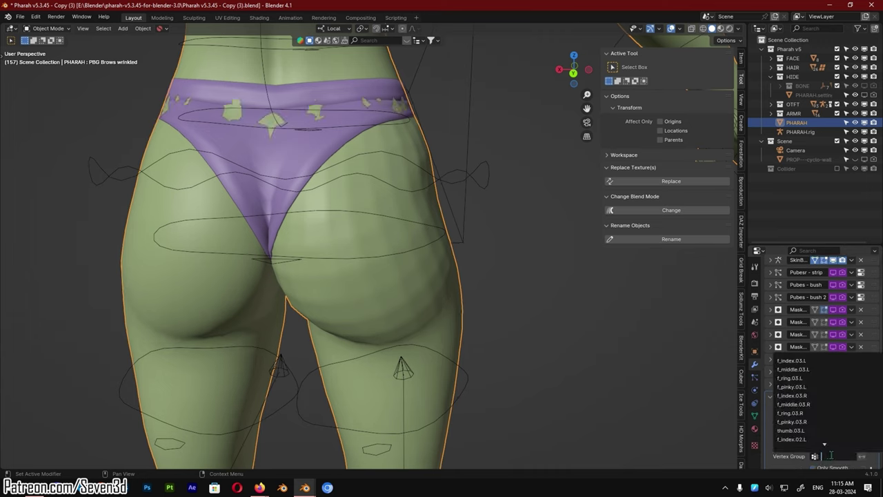
text(Defor)
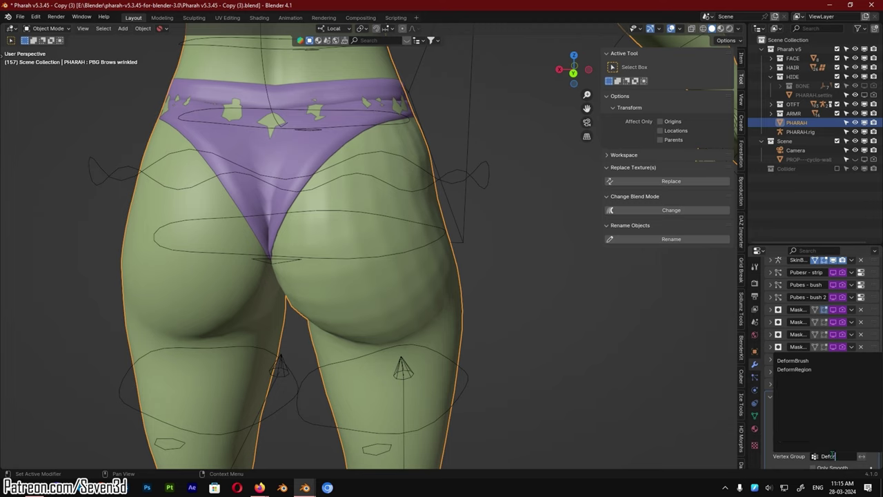
click(794, 369)
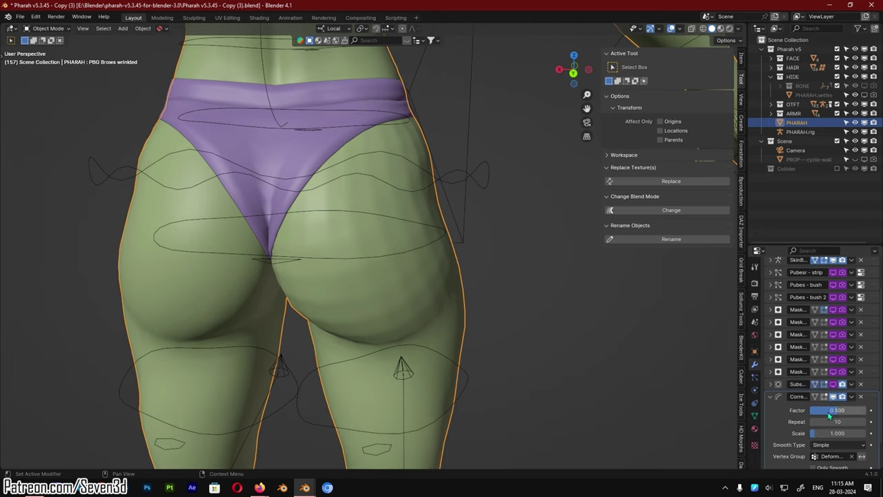
scroll(836, 441, down, 2)
click(826, 440)
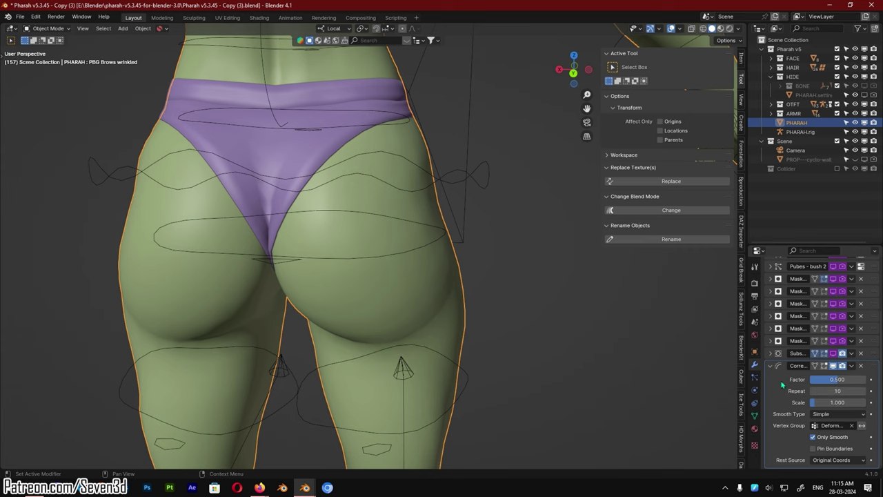
middle_drag(459, 295, 491, 283)
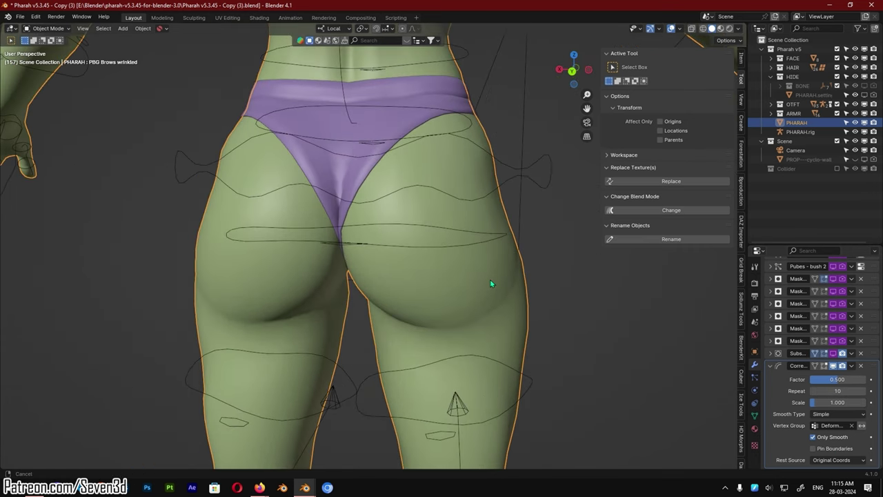
click(771, 366)
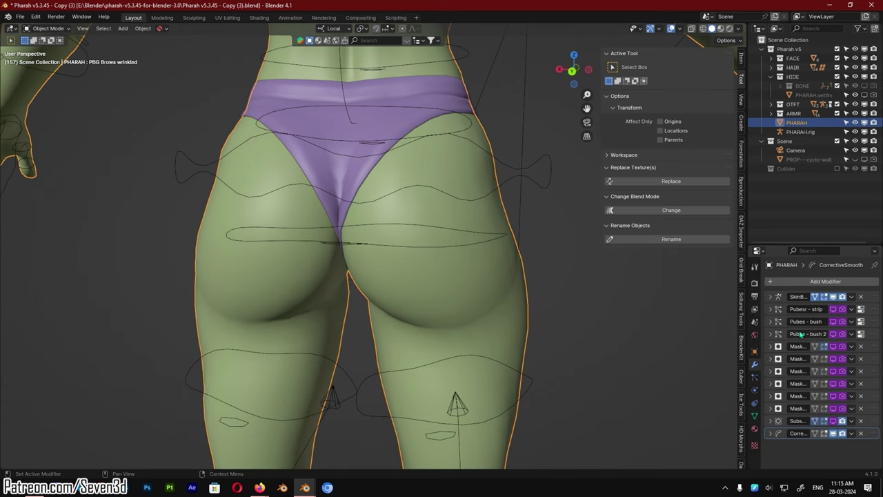
Add a Dynamic Paint modifier and move it above Subdivision and Corrective Smooth
click(800, 281)
mouse_move(771, 282)
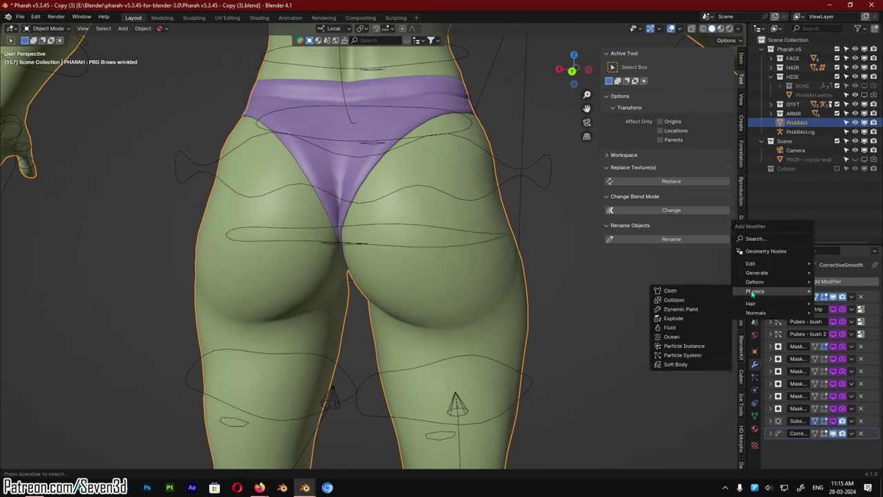
key(shift+a)
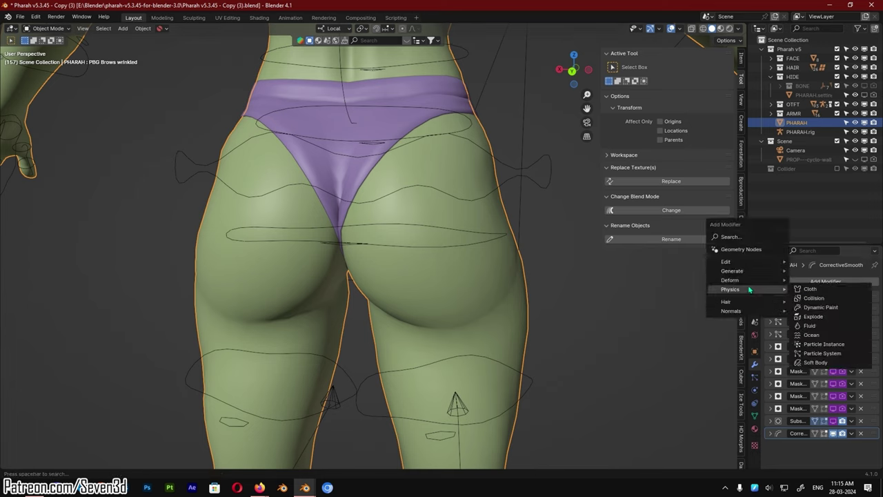
click(822, 307)
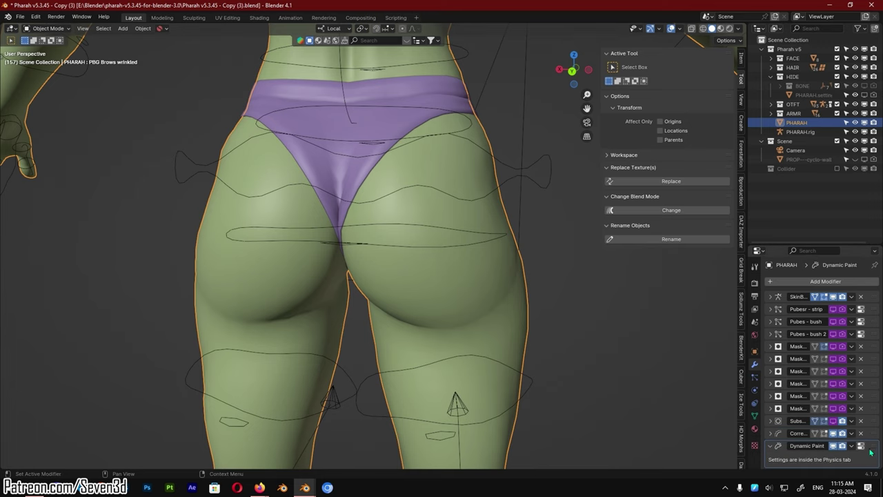
drag(875, 447, 873, 421)
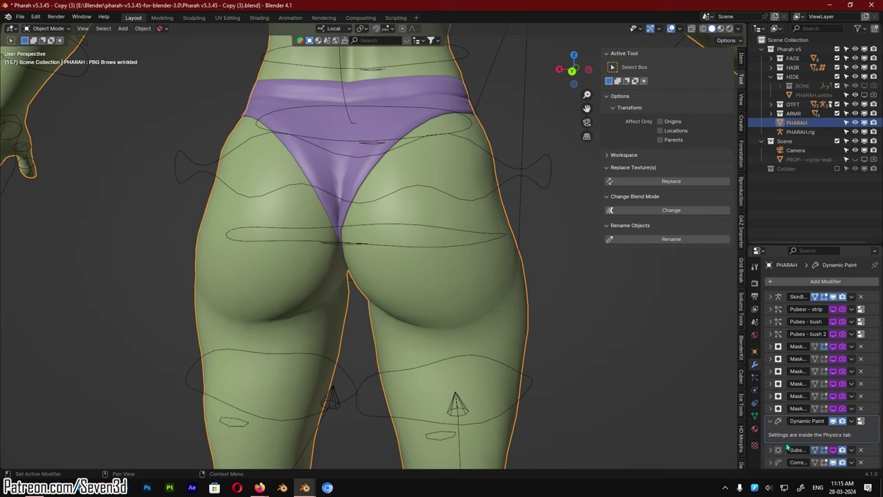
middle_drag(549, 328, 514, 324)
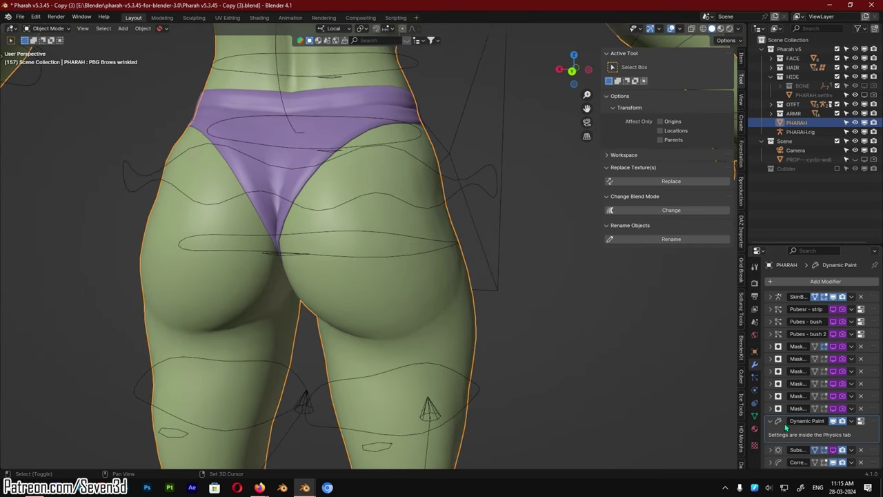
Make PHARAH a Dynamic Paint canvas with Vertex format and 2 sub-steps
click(755, 403)
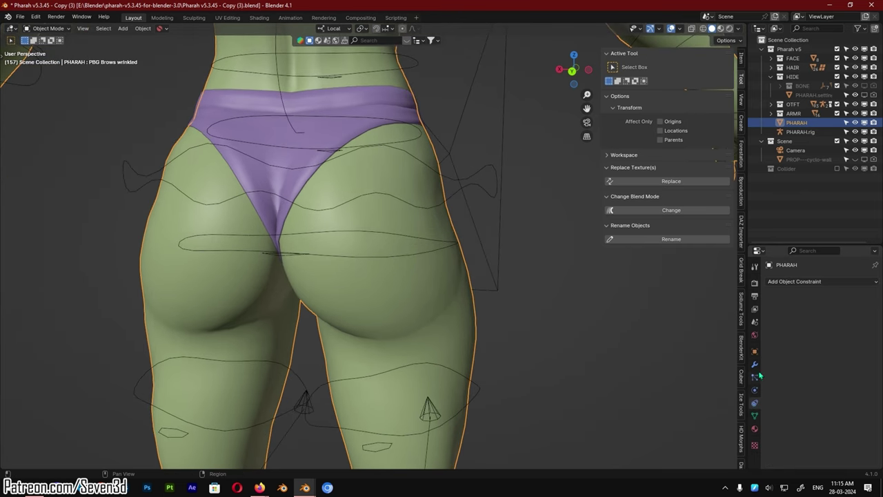
click(755, 390)
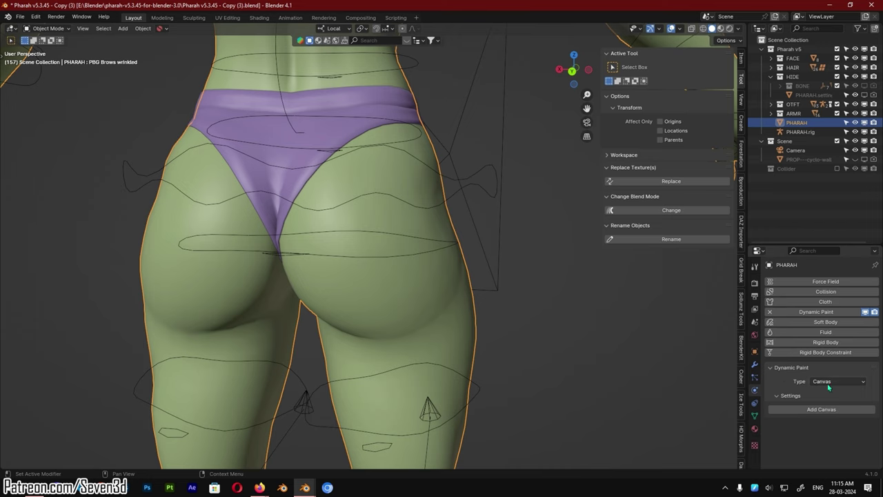
click(821, 410)
scroll(817, 409, down, 2)
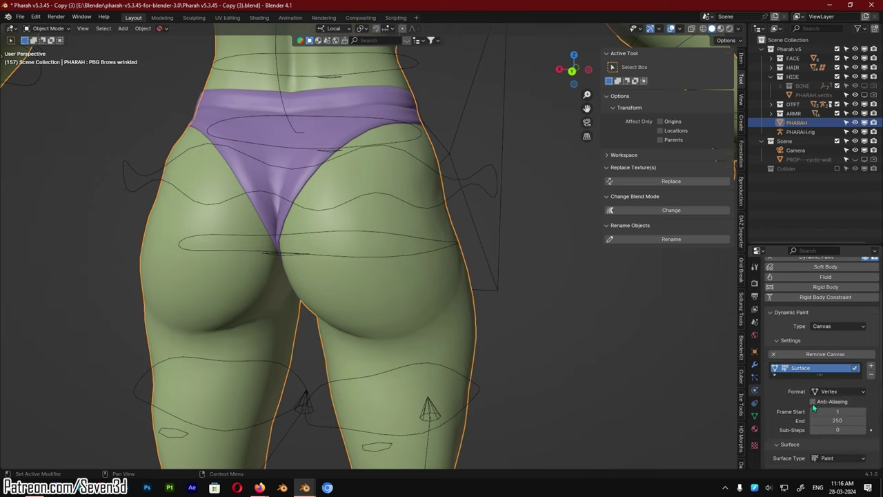
click(829, 392)
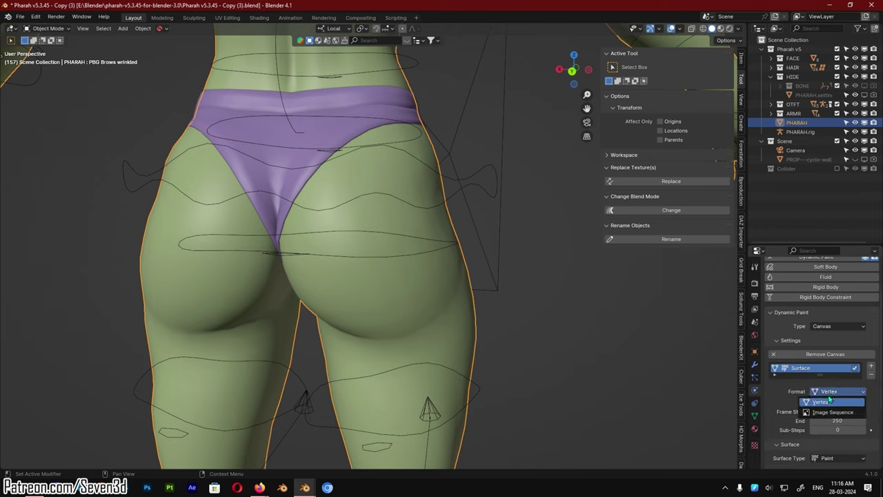
click(822, 403)
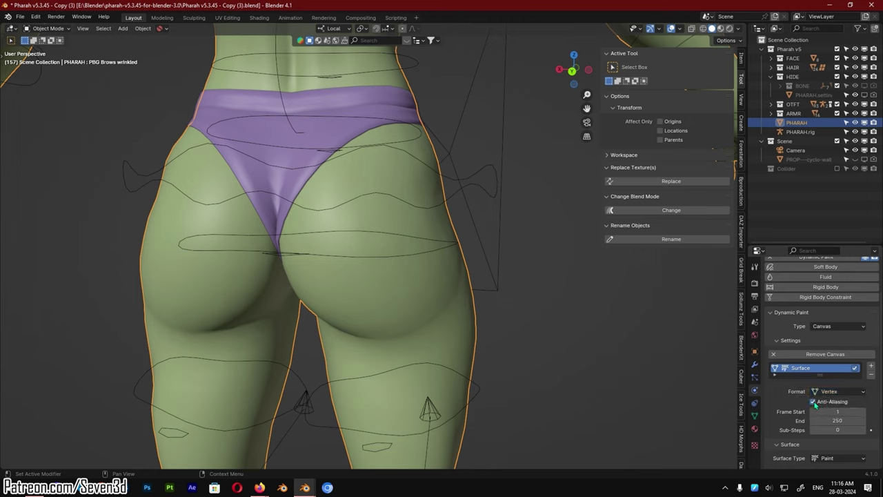
click(839, 430)
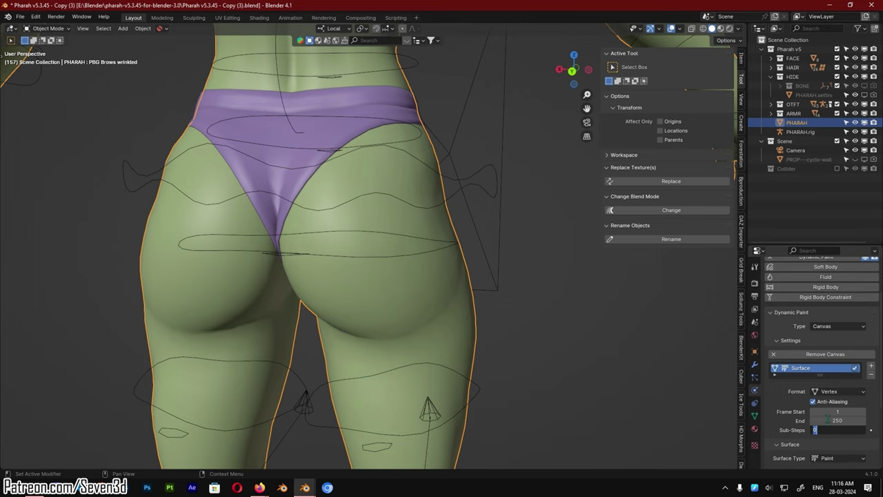
key(Return)
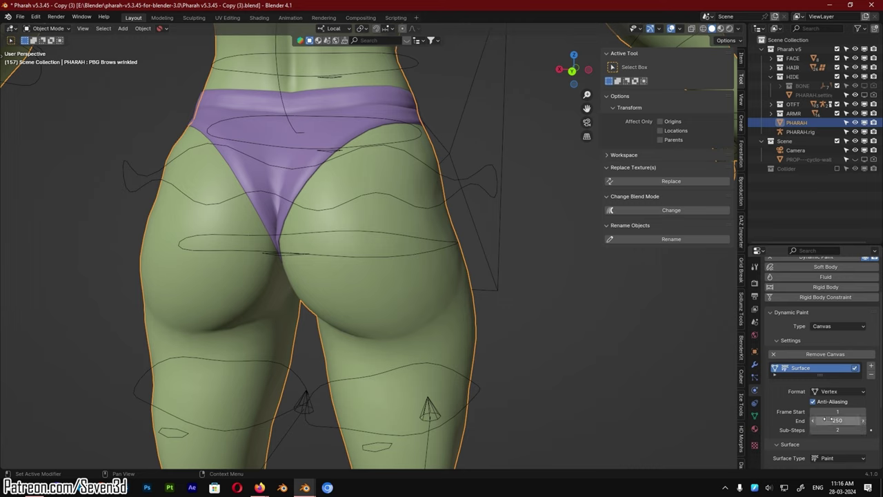
Set the canvas surface type to Weight, enable Dissolve and turn off Anti-Aliasing
scroll(830, 421, down, 2)
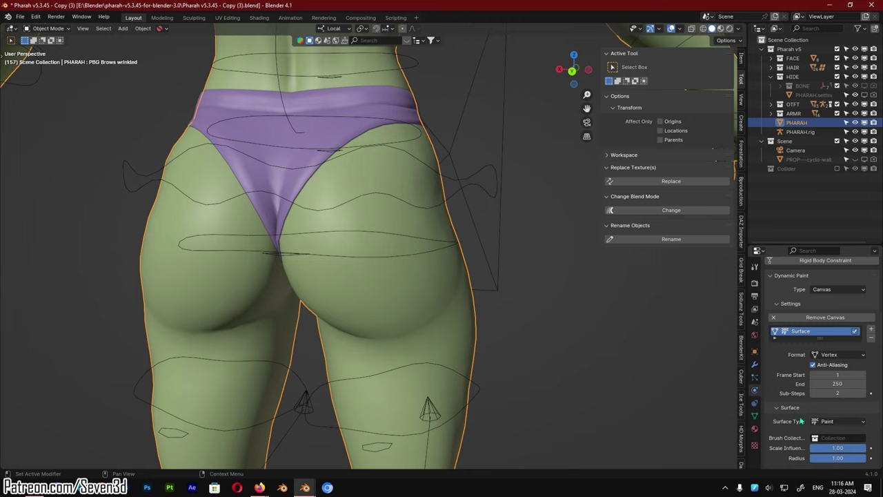
click(839, 421)
click(835, 412)
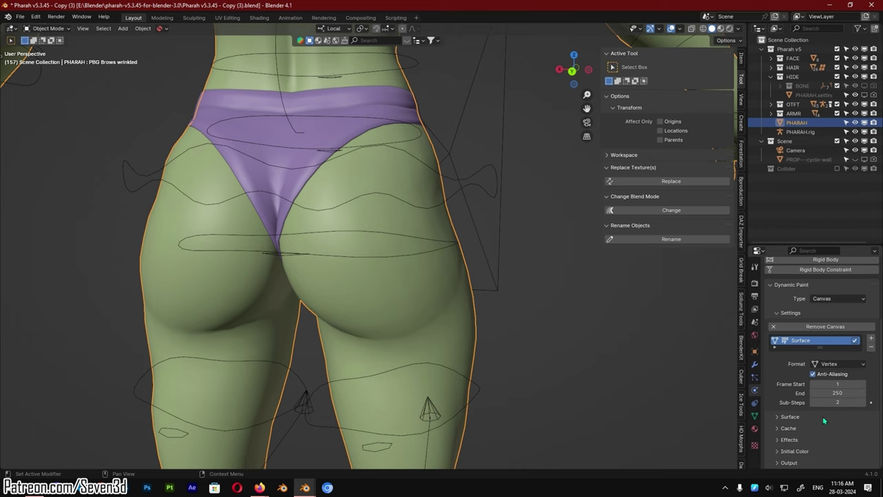
click(815, 418)
scroll(829, 414, down, 2)
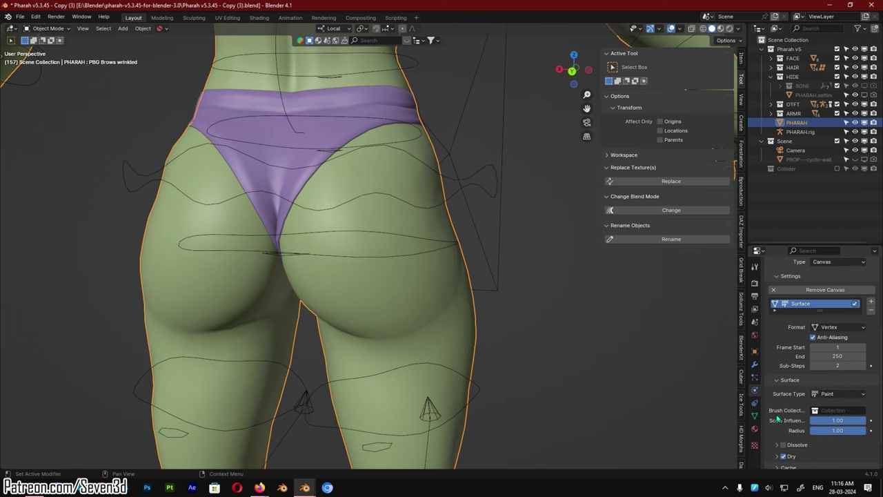
click(835, 394)
click(829, 425)
click(784, 445)
click(777, 446)
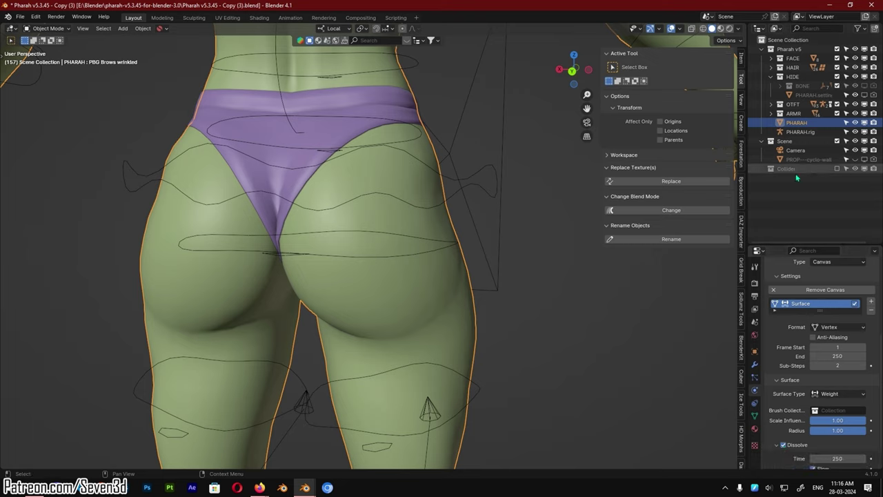
Set the canvas brush collection to Collider and the dissolve time to 30
click(820, 410)
text(Co)
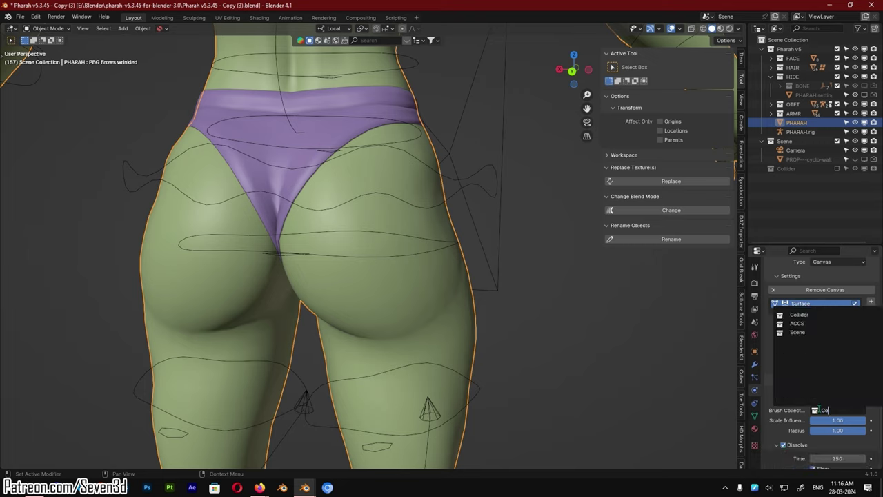
text(ll)
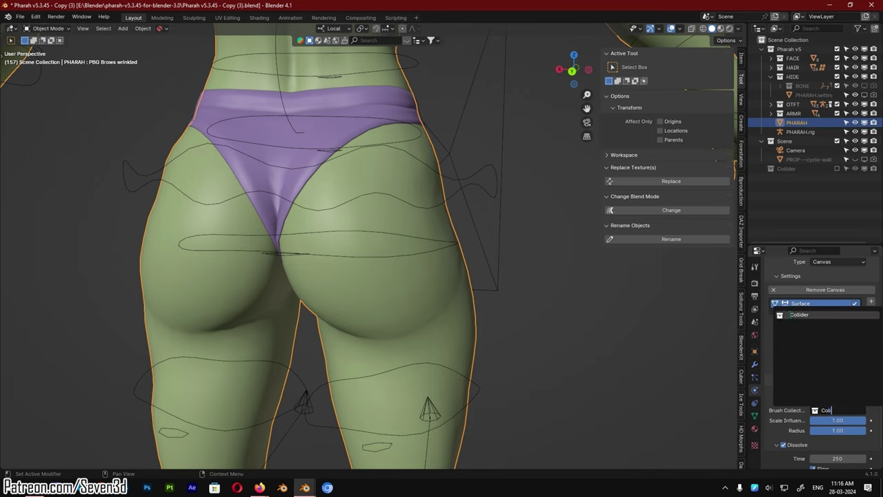
click(795, 315)
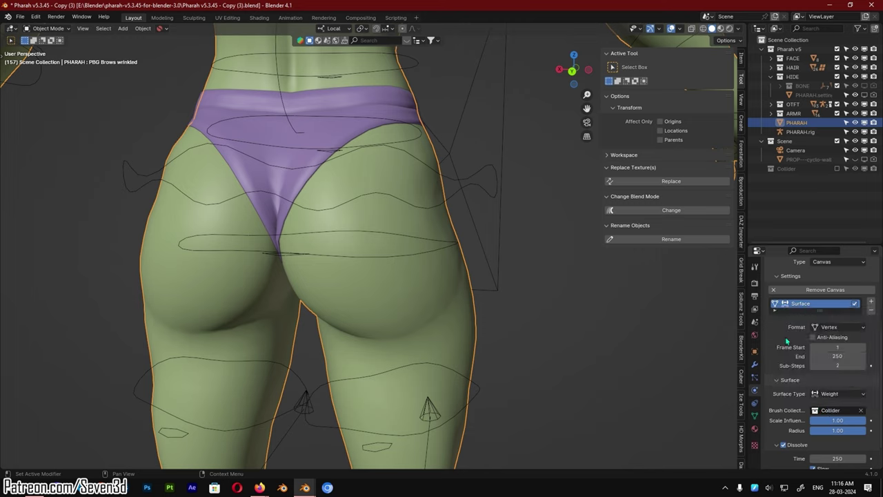
scroll(831, 399, down, 2)
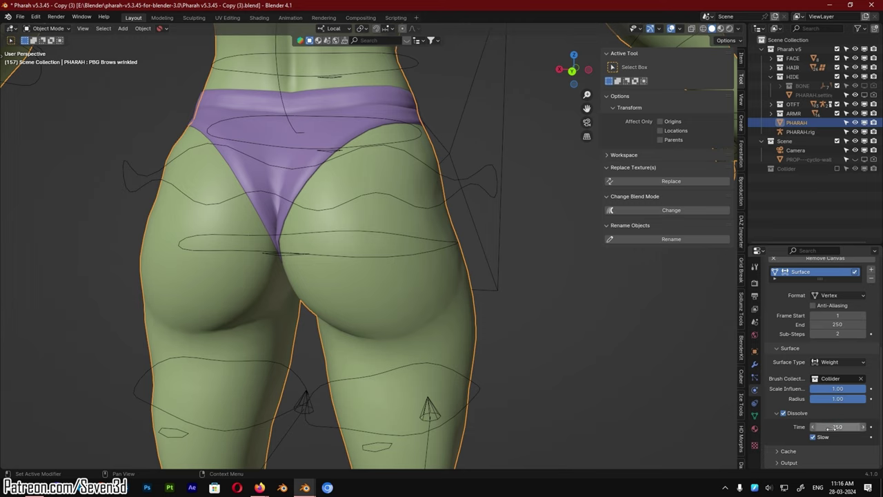
click(828, 428)
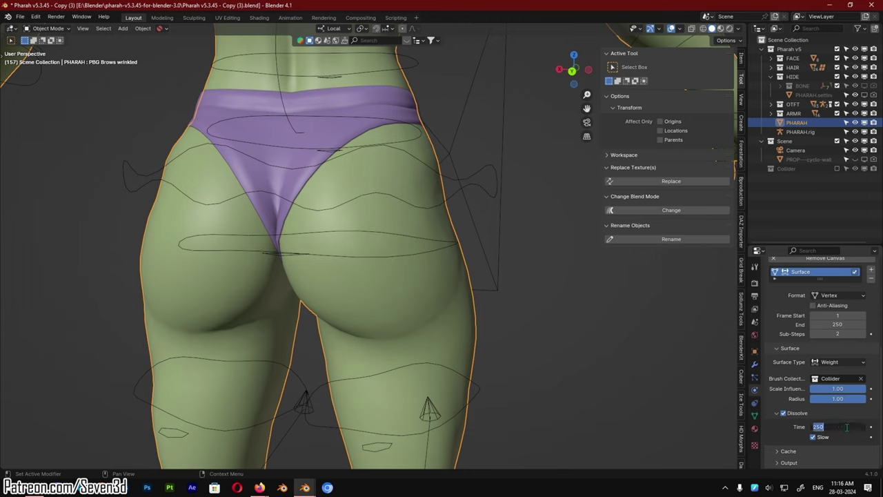
text(30)
key(Return)
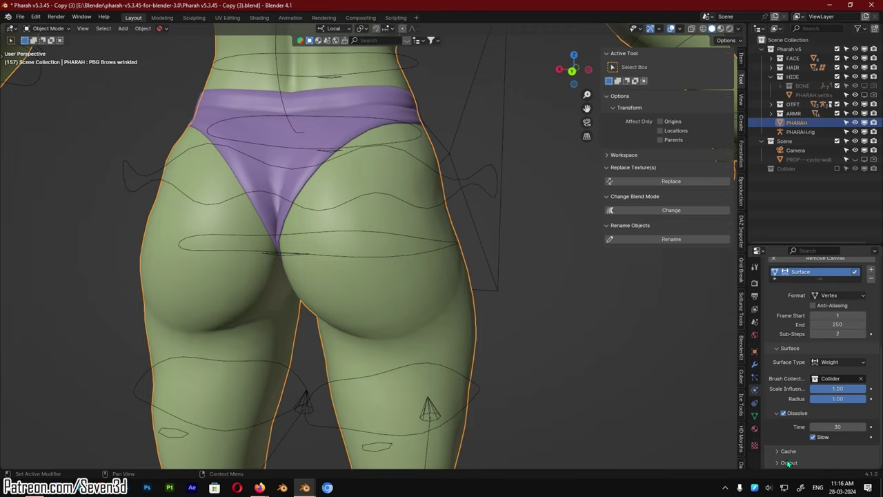
Set the Dynamic Paint output vertex group to a Deform group
scroll(794, 428, down, 1)
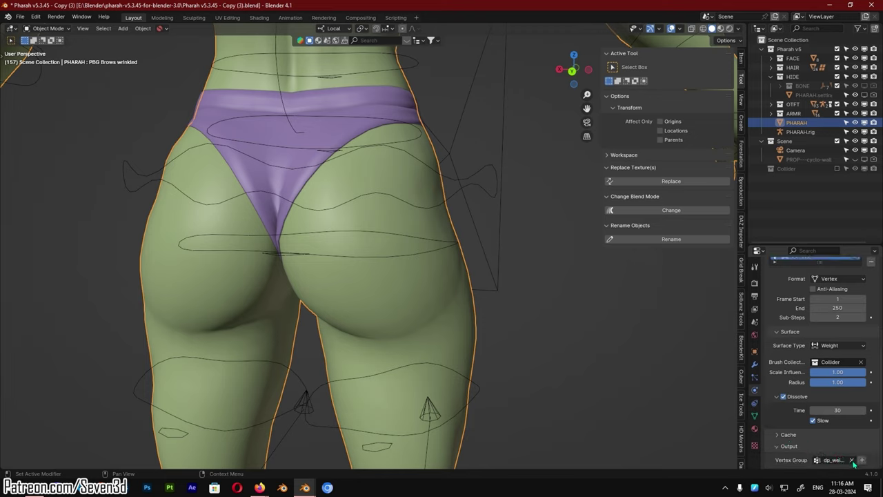
click(826, 460)
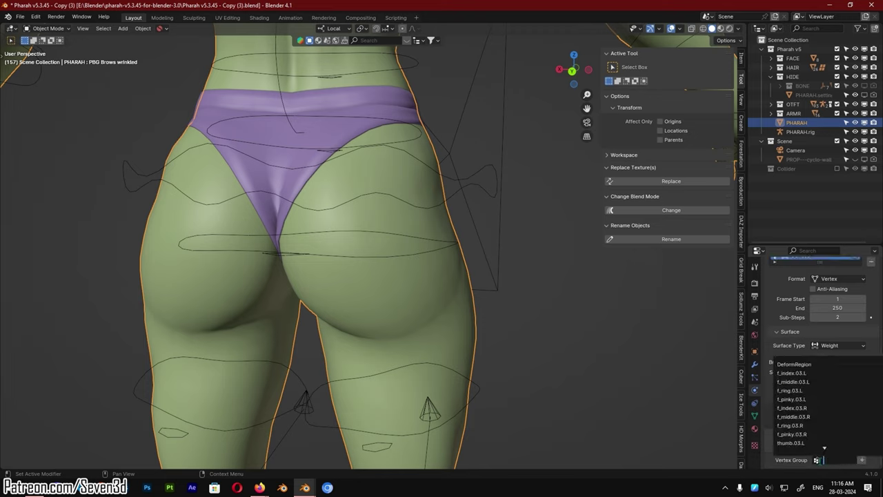
click(768, 435)
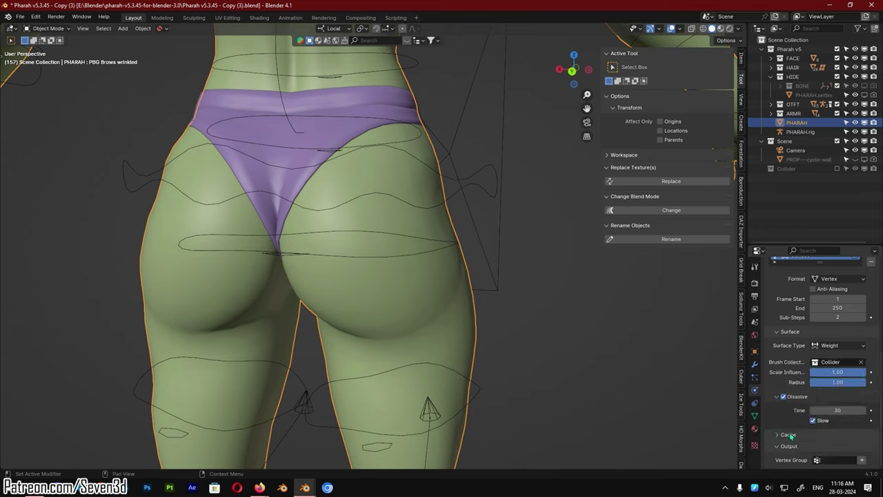
scroll(808, 448, up, 10)
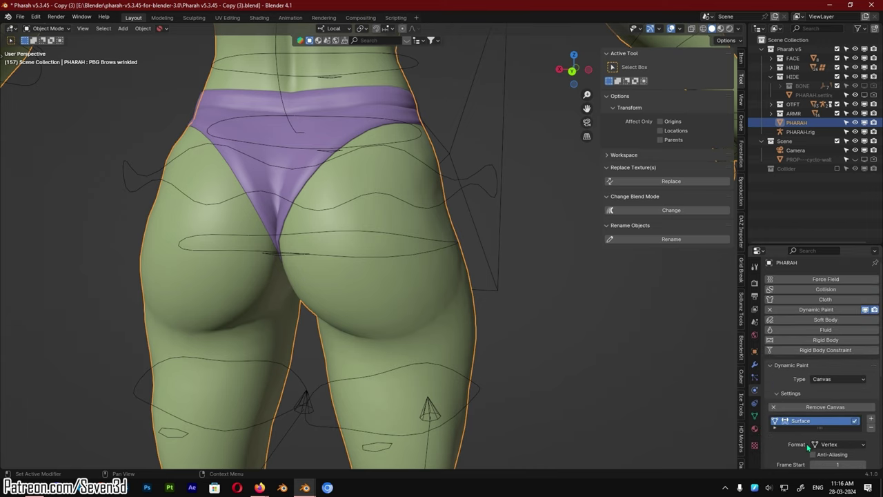
scroll(808, 448, down, 8)
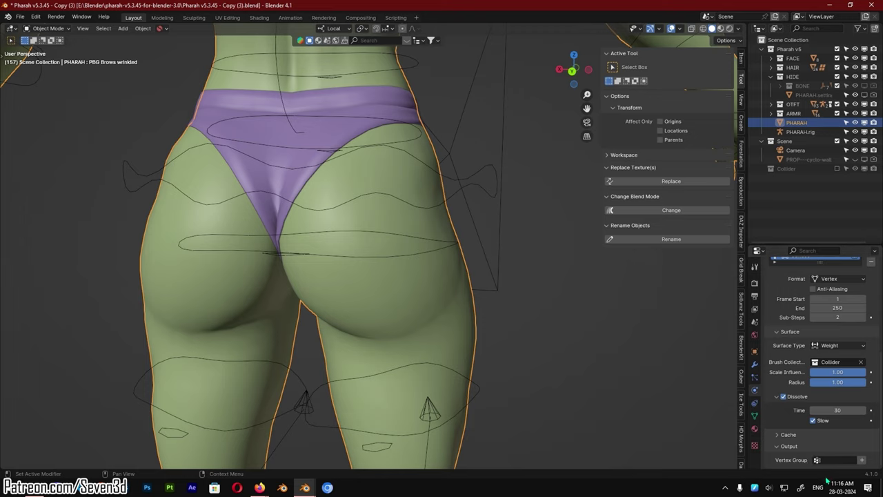
click(831, 459)
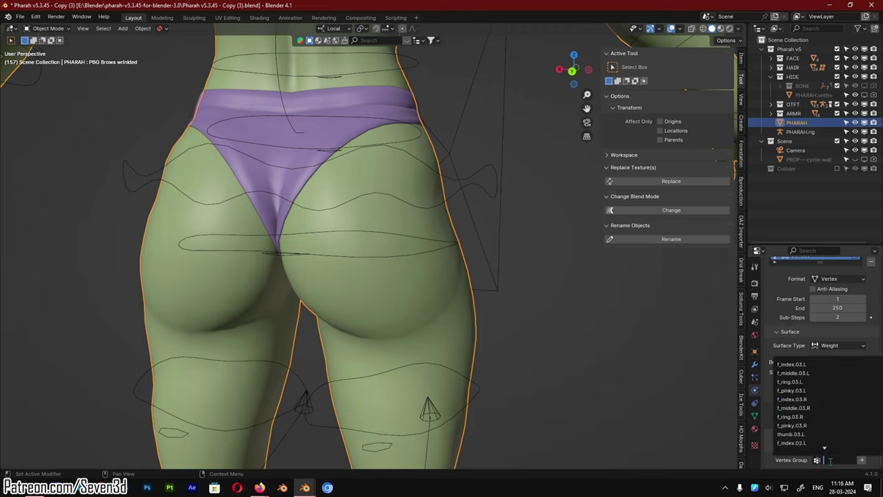
scroll(831, 461, up, 1)
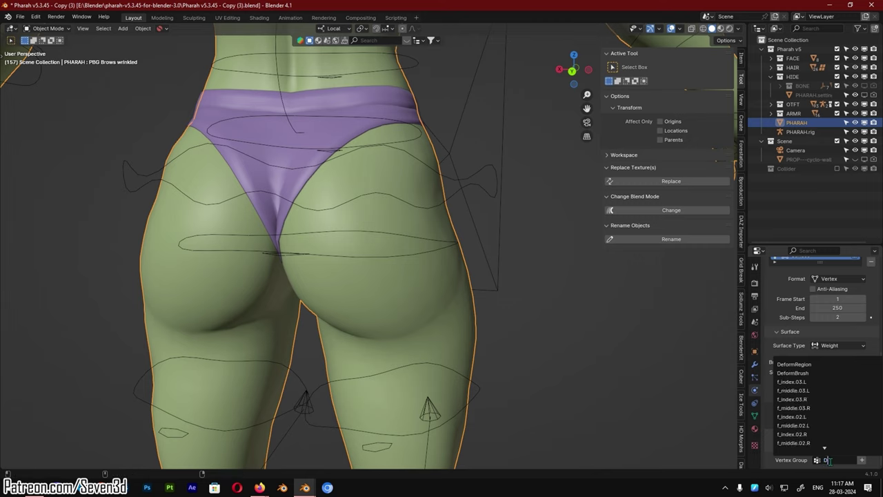
text(Defro)
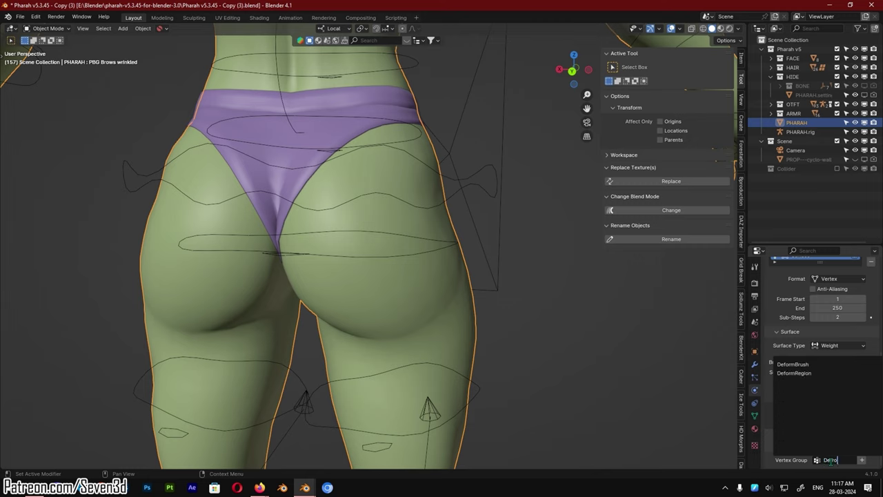
click(809, 373)
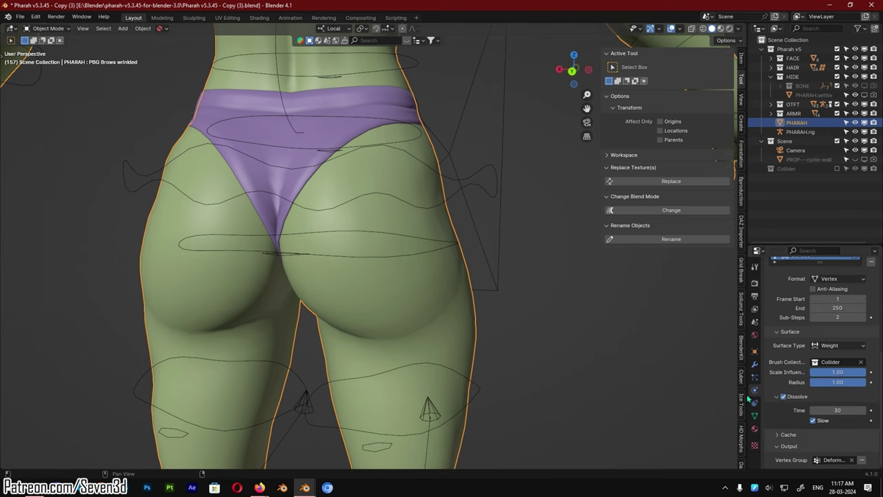
Include the Collider collection in the scene again and select the hand object
scroll(551, 308, down, 4)
scroll(513, 299, down, 2)
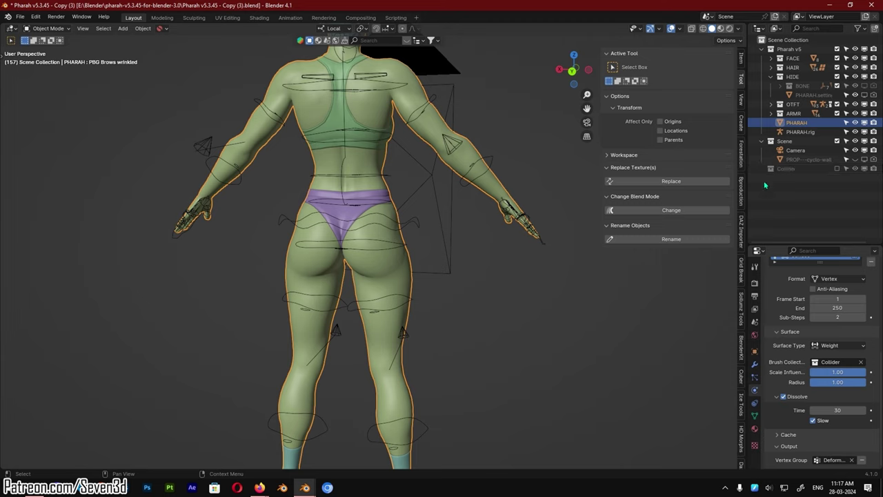
click(837, 168)
shift+scroll(502, 314, down, 4)
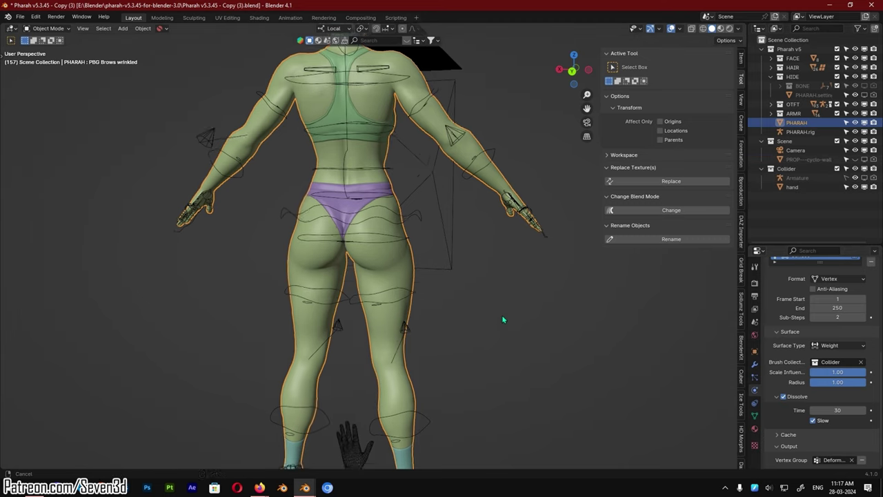
click(368, 398)
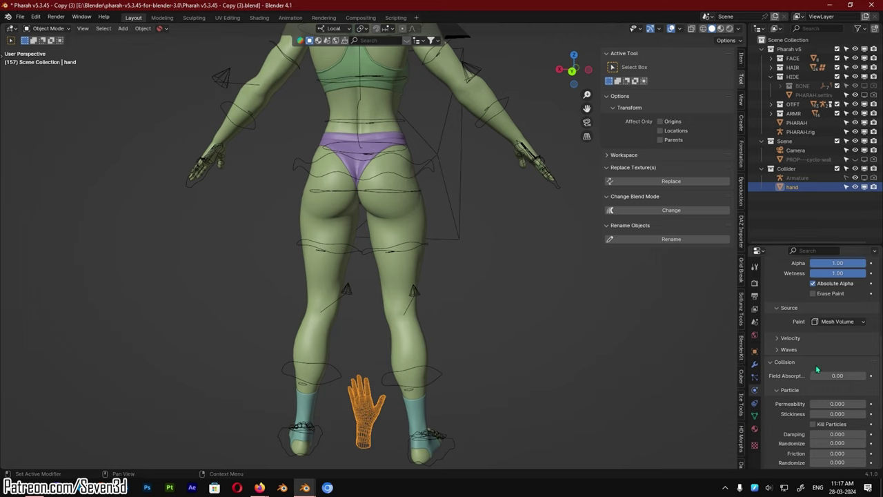
Remove the hand's existing Dynamic Paint and Collision physics
scroll(815, 358, up, 5)
click(770, 273)
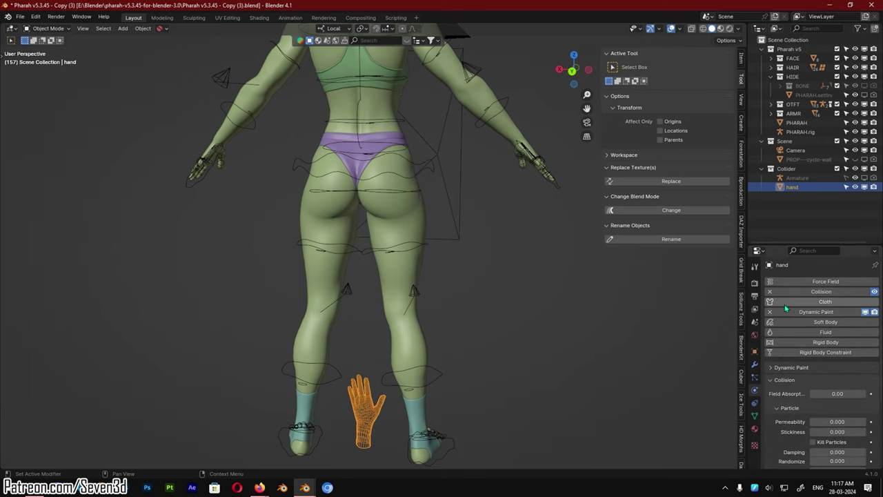
click(773, 295)
click(771, 292)
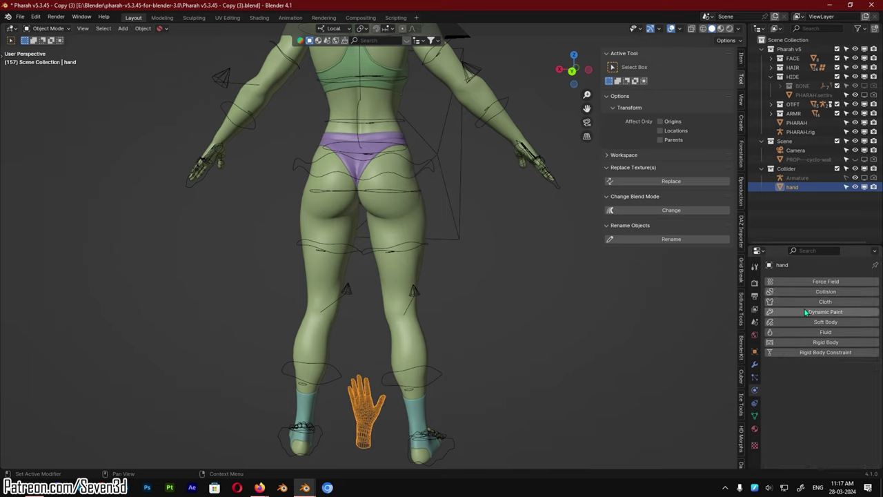
Re-add Dynamic Paint to the hand as a Brush and create its brush settings
click(817, 312)
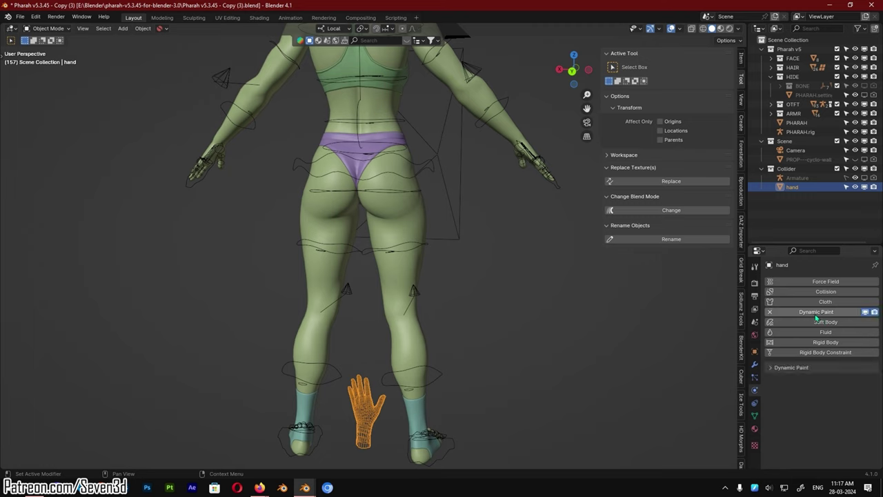
click(801, 367)
click(833, 383)
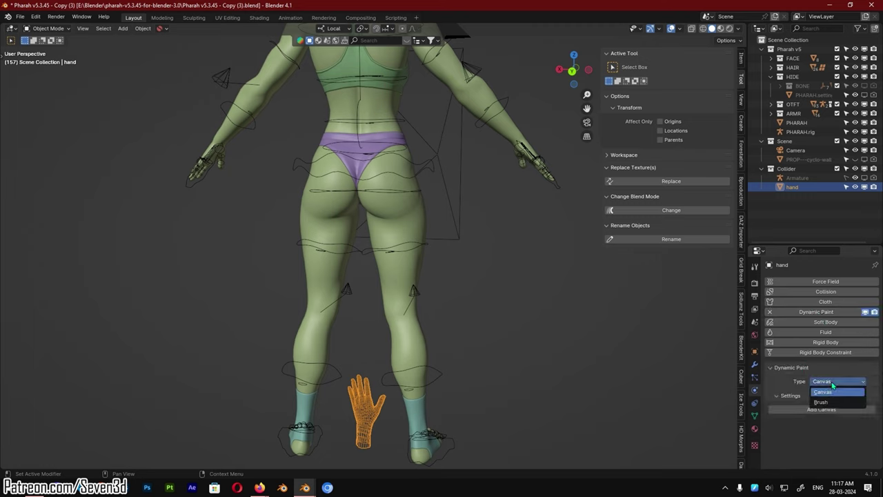
click(799, 368)
click(799, 368)
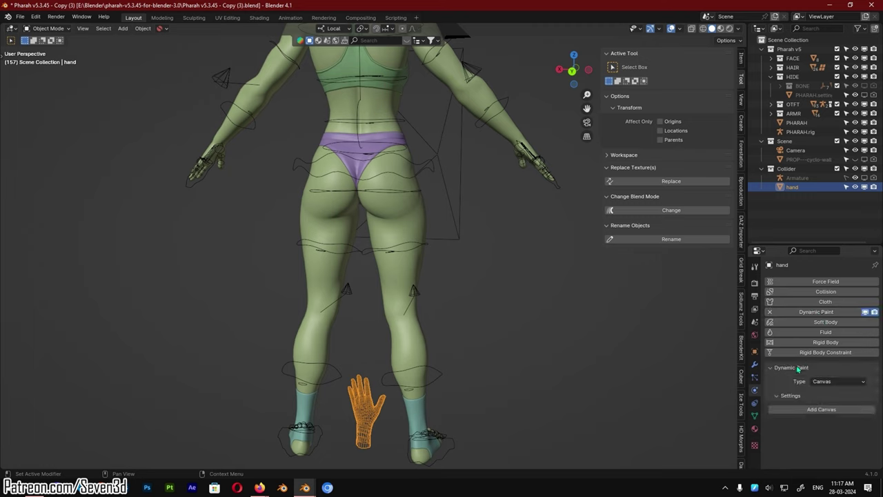
click(833, 383)
click(821, 401)
click(823, 410)
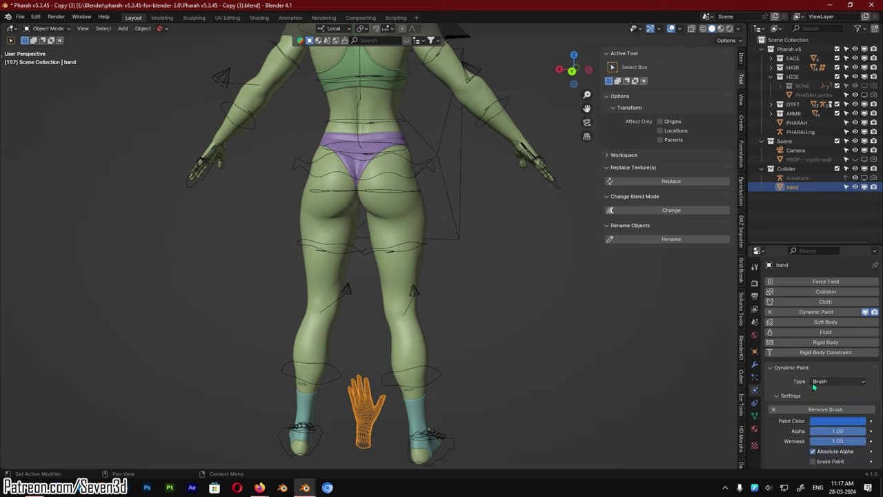
scroll(833, 412, down, 2)
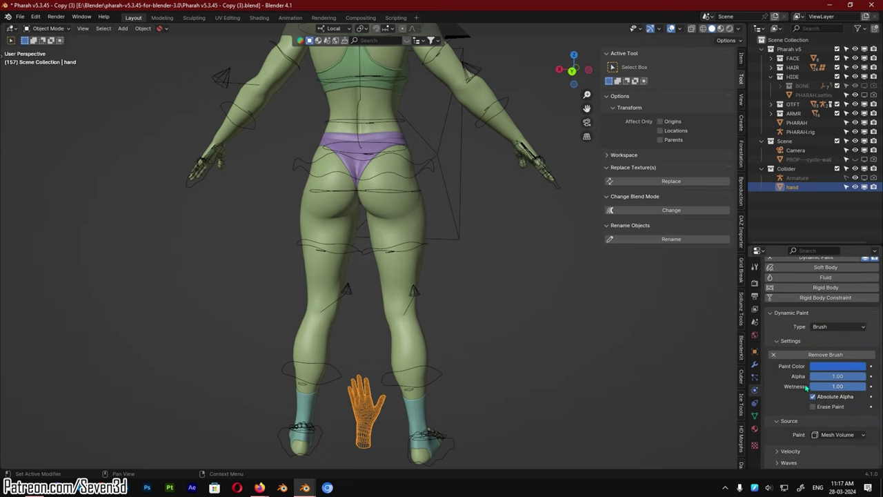
Collapse the Dynamic Paint panel and select the PHARAH body mesh
click(776, 314)
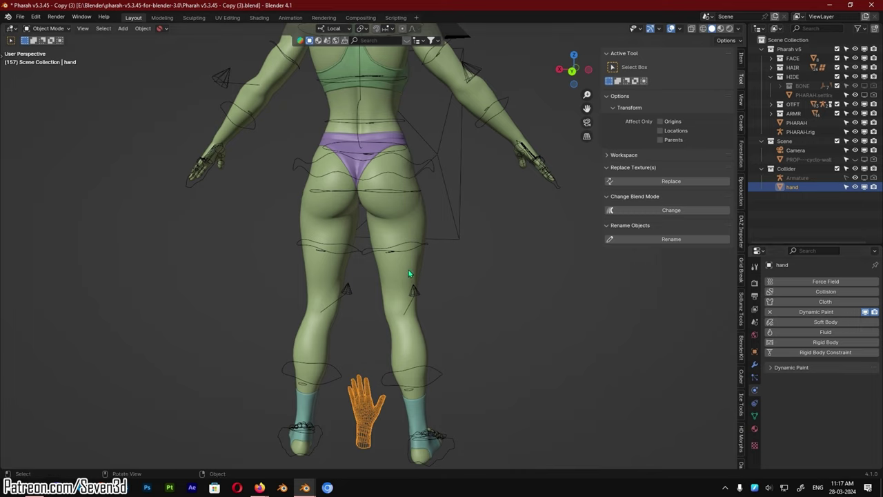
mouse_move(409, 273)
middle_down()
mouse_move(428, 274)
mouse_move(413, 278)
middle_up()
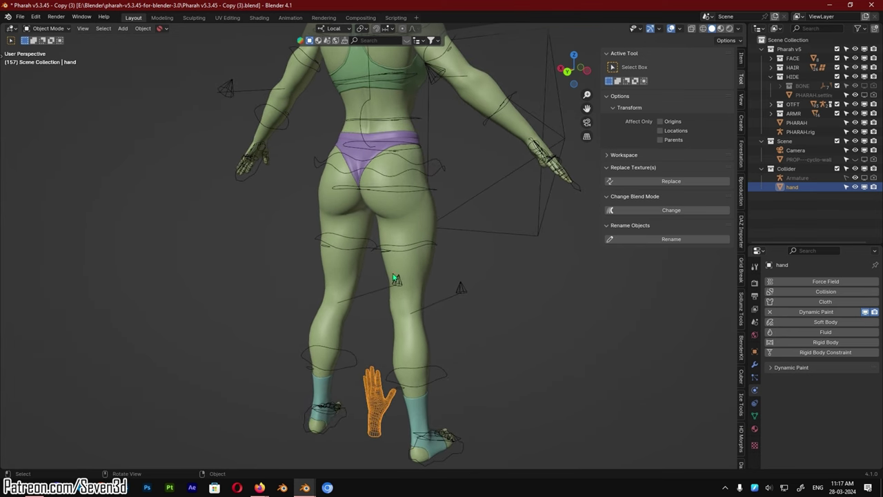
click(424, 278)
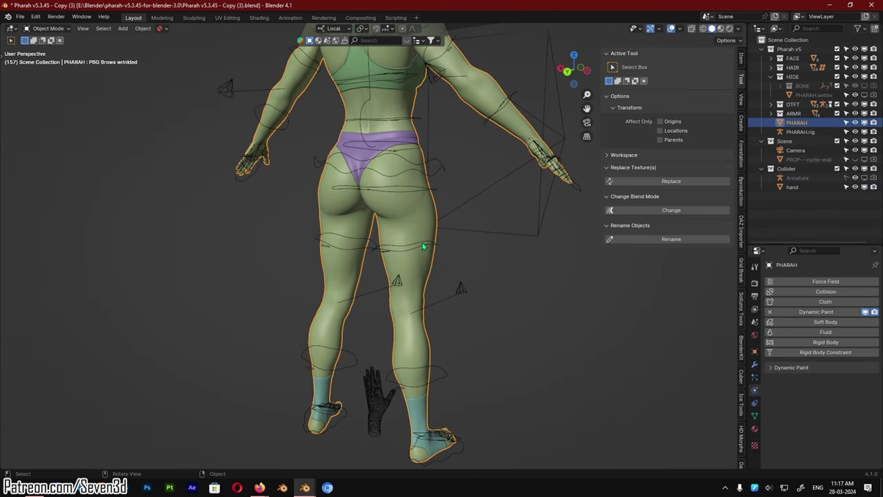
Add a new Geometry Nodes workspace from the General workspace templates
click(419, 19)
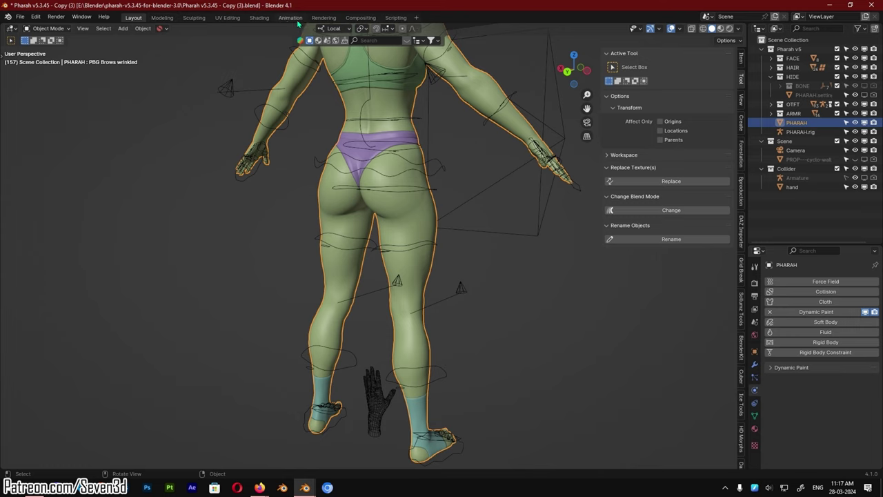
click(416, 18)
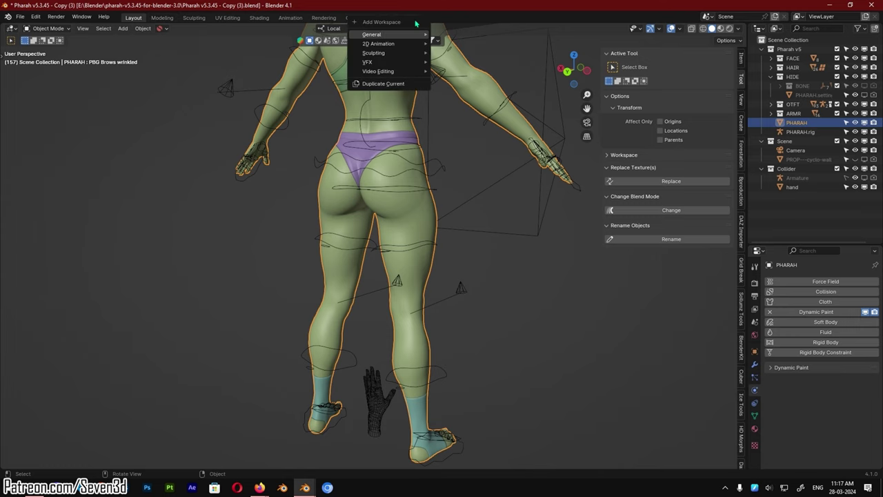
click(418, 20)
click(417, 19)
mouse_move(373, 35)
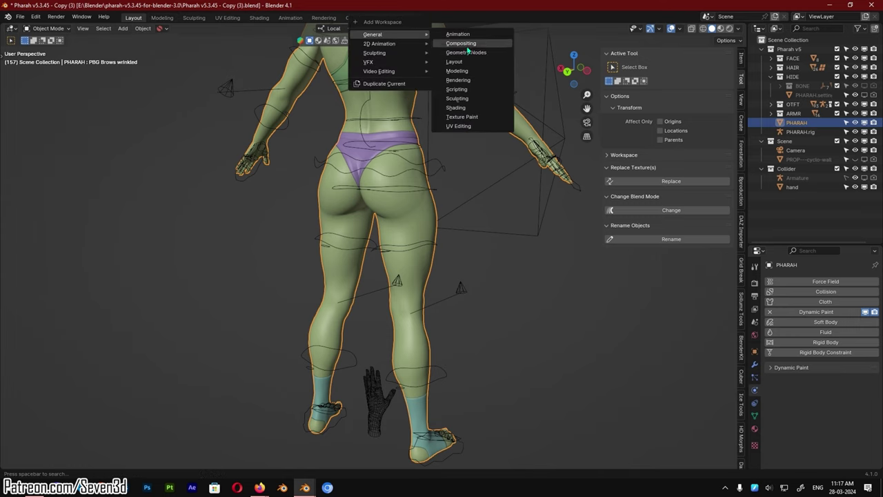
click(467, 53)
Close the spreadsheet area and orbit to a close back view of the character
right_click(231, 34)
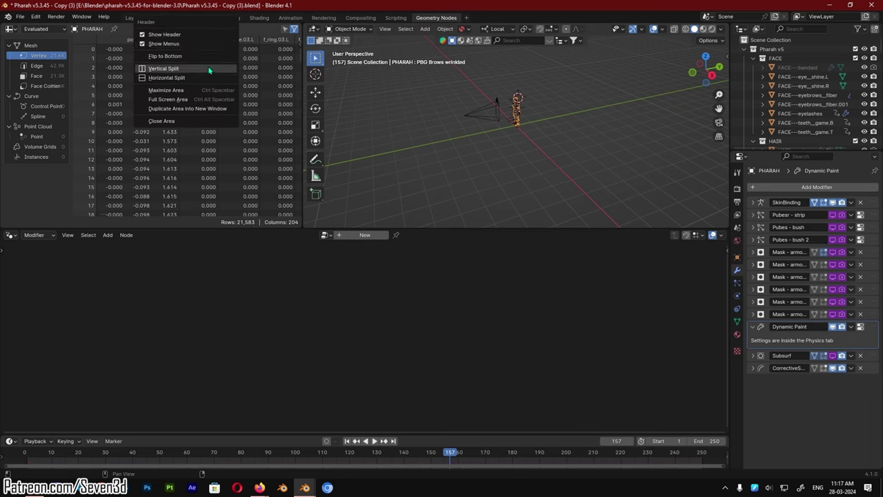
right_click(261, 34)
click(214, 120)
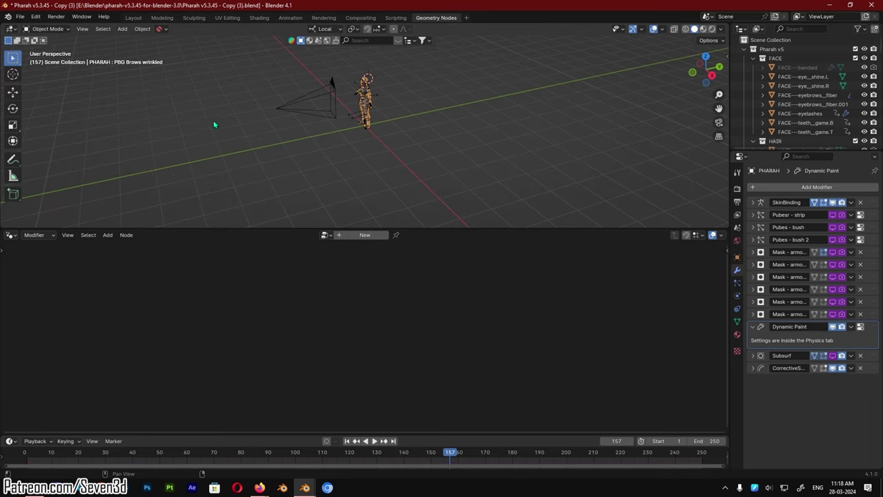
scroll(374, 134, up, 8)
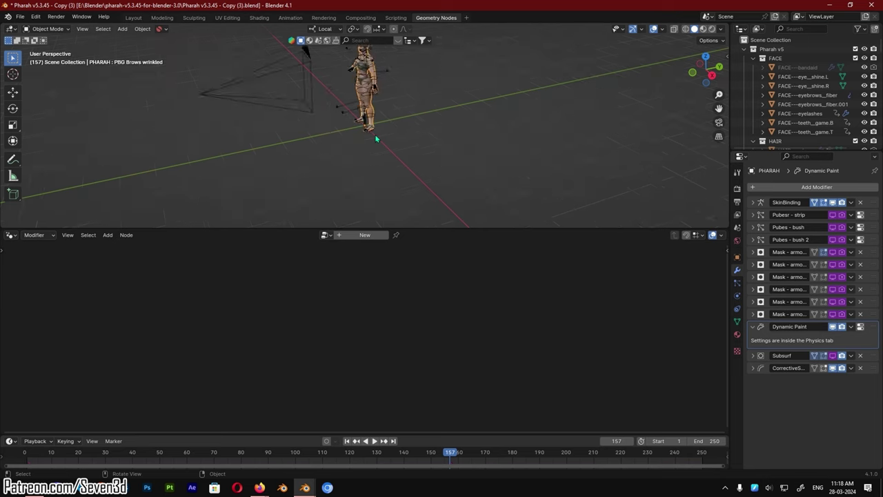
middle_drag(375, 98, 455, 179)
Give PHARAH a new Geometry Nodes modifier and name its node group 'Deform'
click(343, 236)
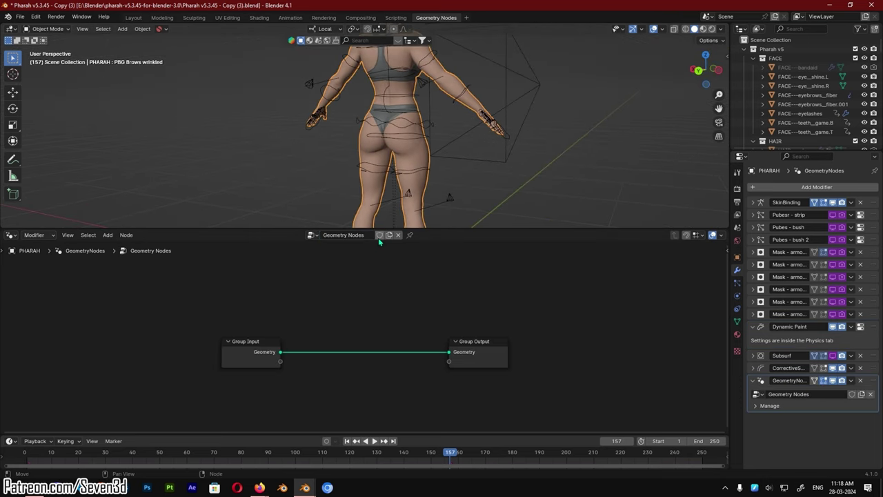
double_click(355, 235)
text(Deform)
key(Return)
click(410, 235)
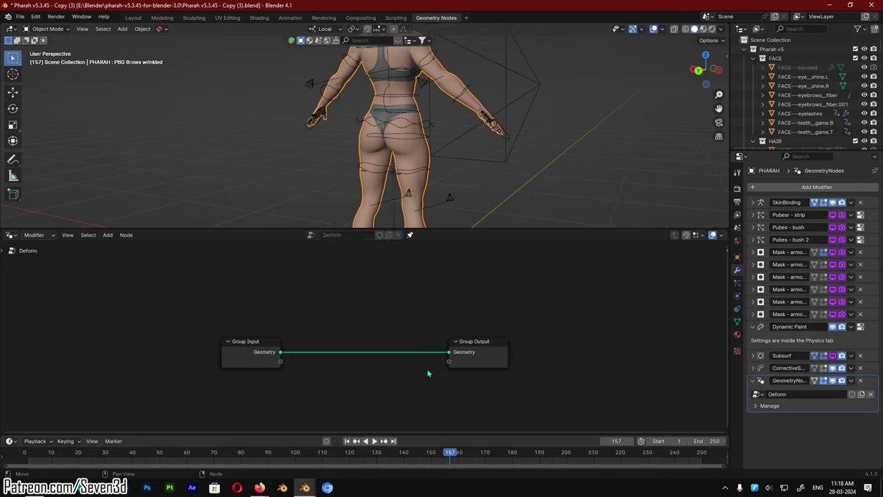
Spread the Group Input and Group Output nodes apart horizontally
drag(196, 321, 491, 378)
drag(254, 303, 513, 379)
key(s)
key(x)
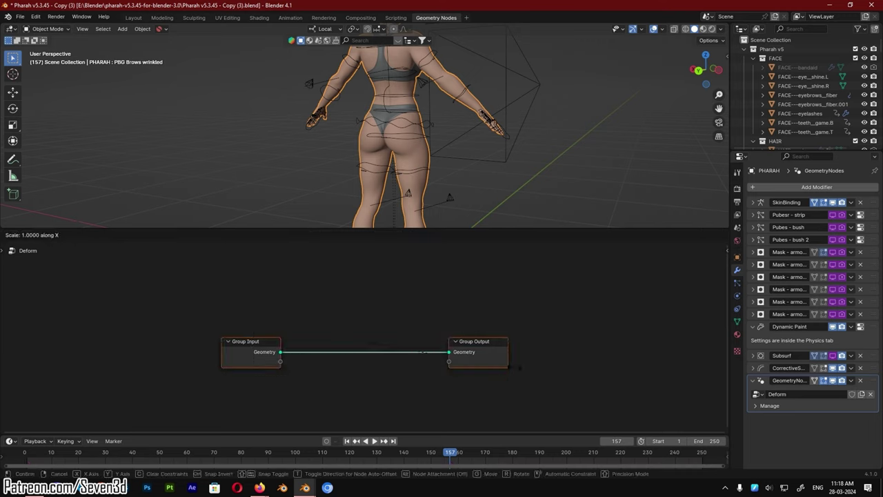
click(43, 419)
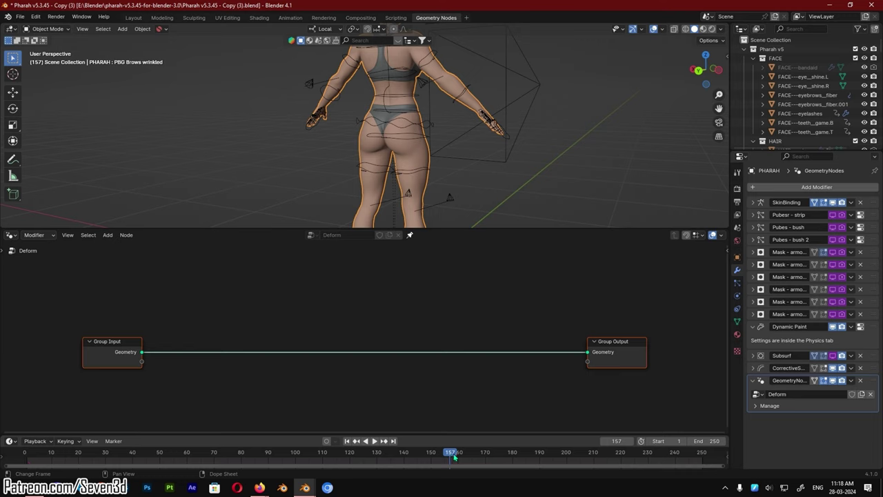
Rewind to frame 1 and move the GeometryNodes modifier above Subsurf
click(347, 441)
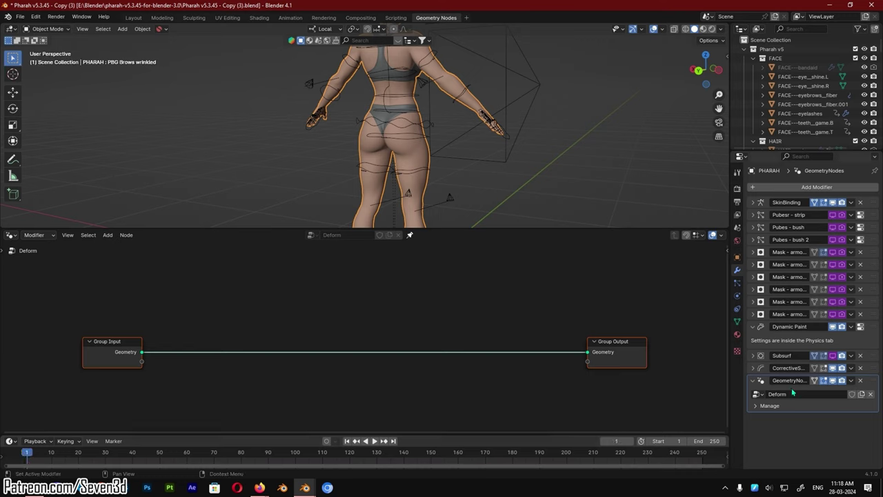
drag(873, 380, 873, 352)
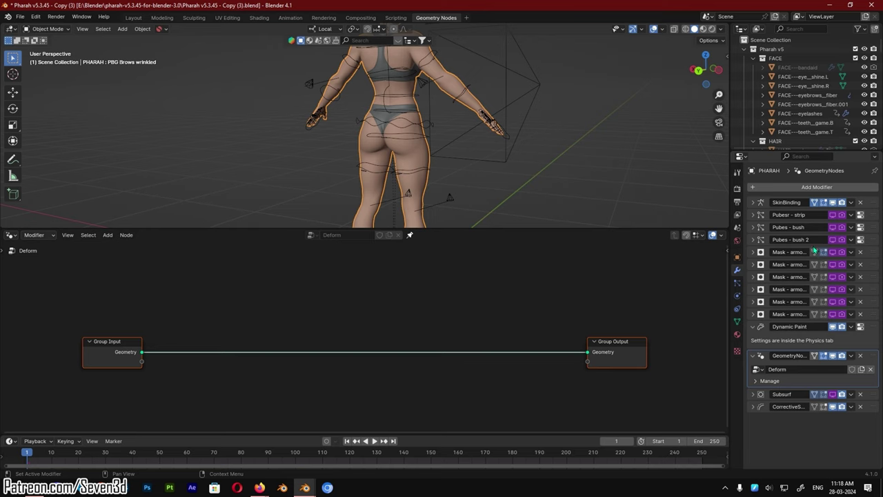
scroll(537, 205, down, 1)
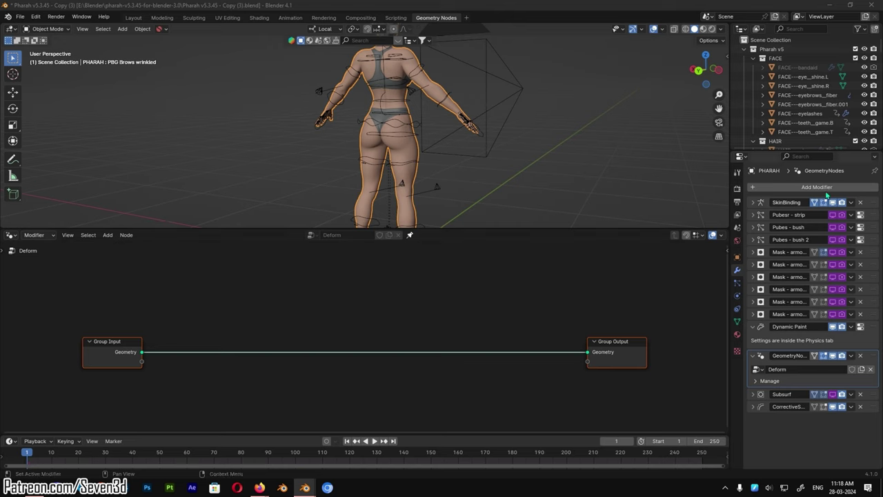
Insert a Set Position node onto the Group Input-to-Output link
click(561, 296)
key(F3)
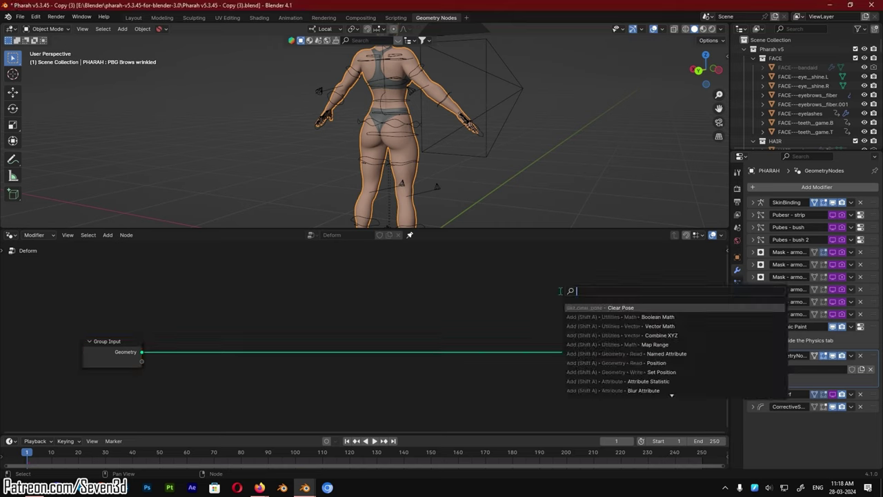
text(set pos)
key(Return)
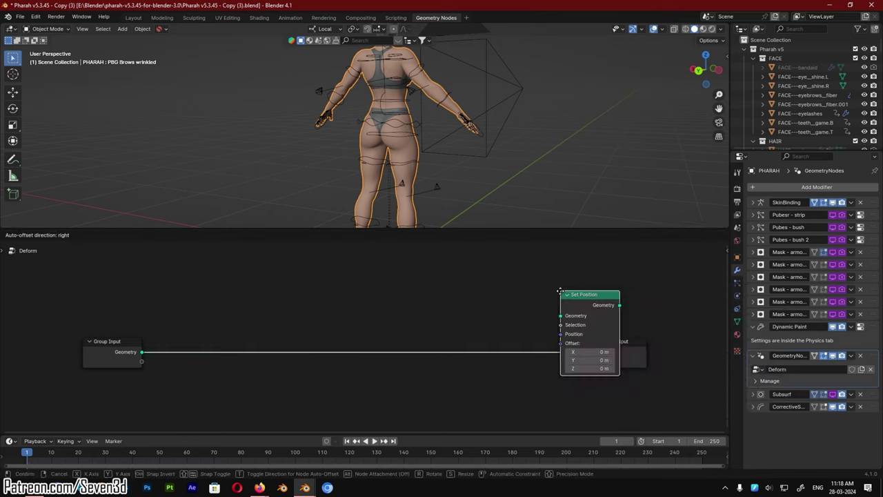
click(461, 335)
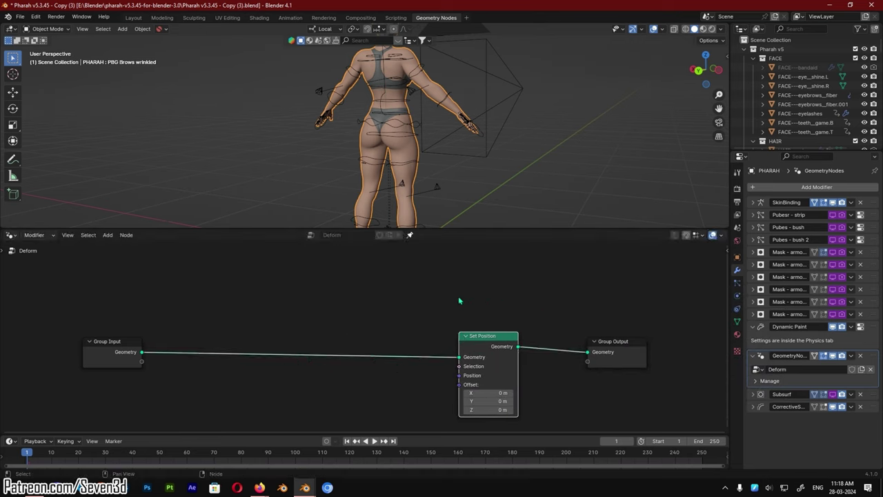
Add a Position node to the left of Set Position
key(shift+a)
text(poi)
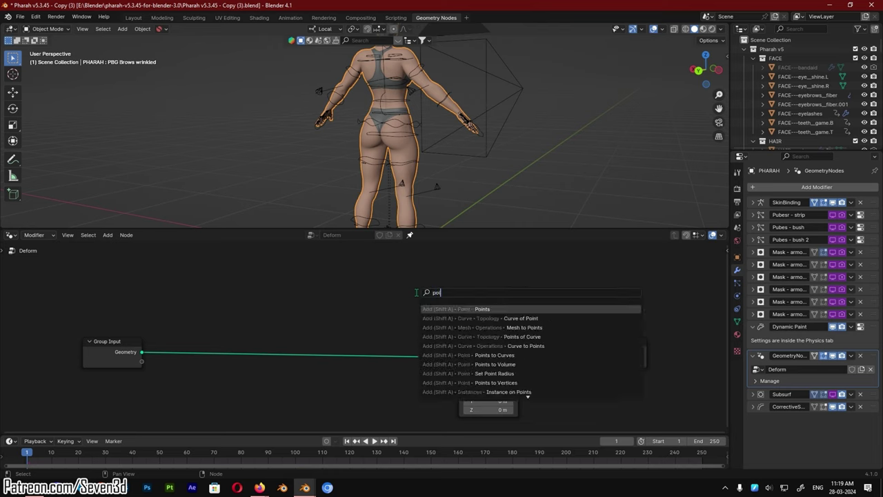
key(BackSpace)
text(s)
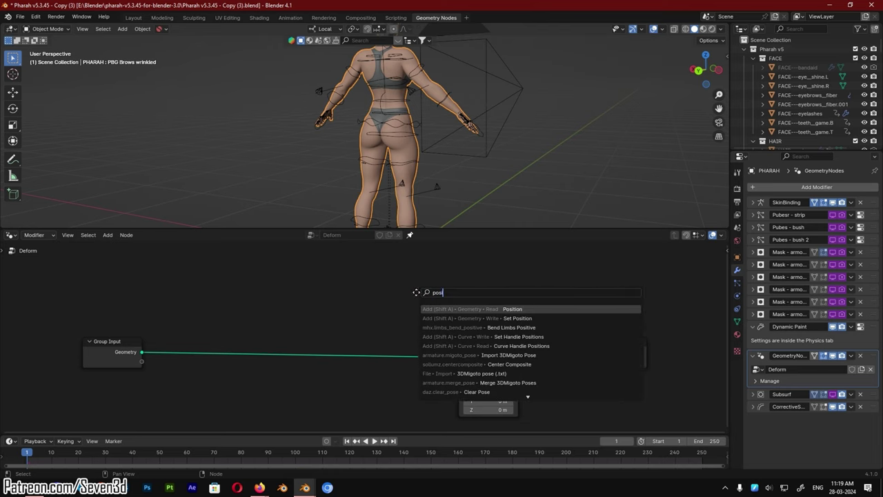
key(Return)
click(174, 301)
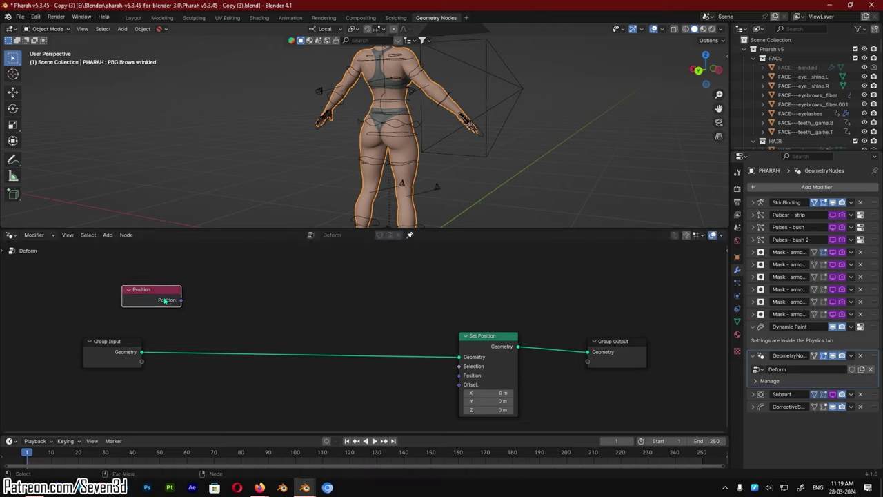
drag(165, 300, 139, 298)
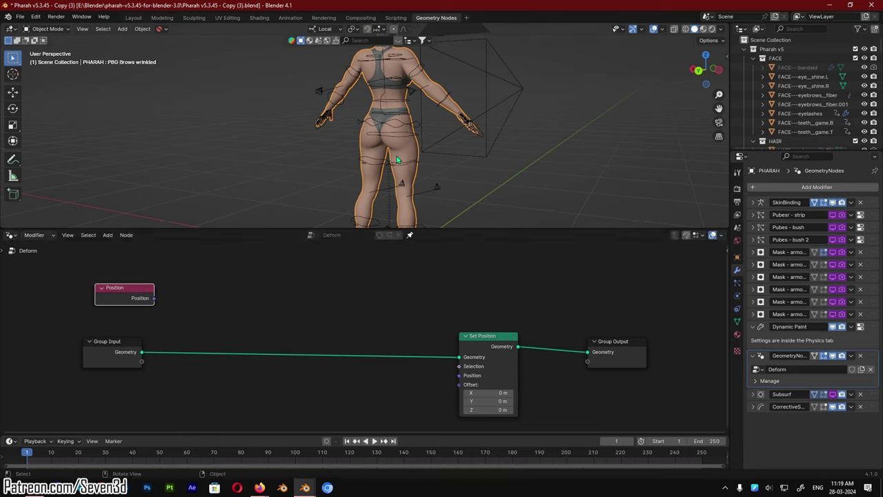
Add a Named Attribute node, with the Position node arranged above it
scroll(397, 160, up, 2)
middle_drag(256, 283, 249, 311)
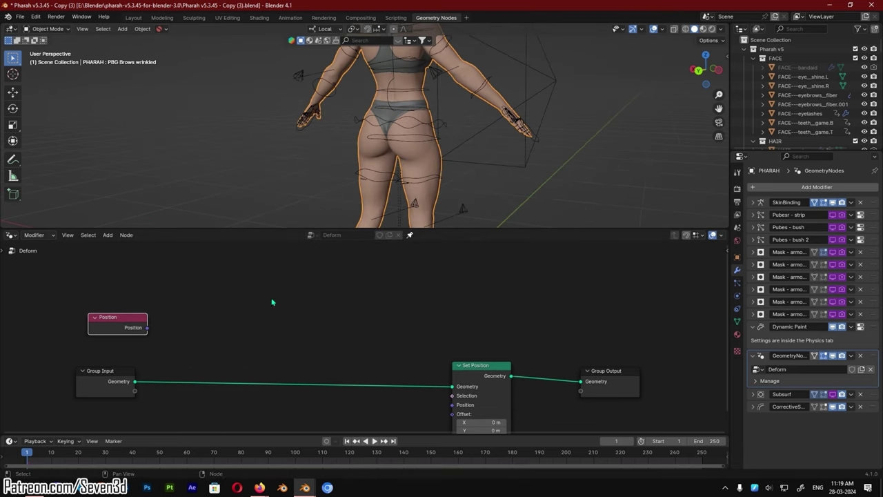
scroll(425, 155, up, 2)
scroll(425, 154, up, 2)
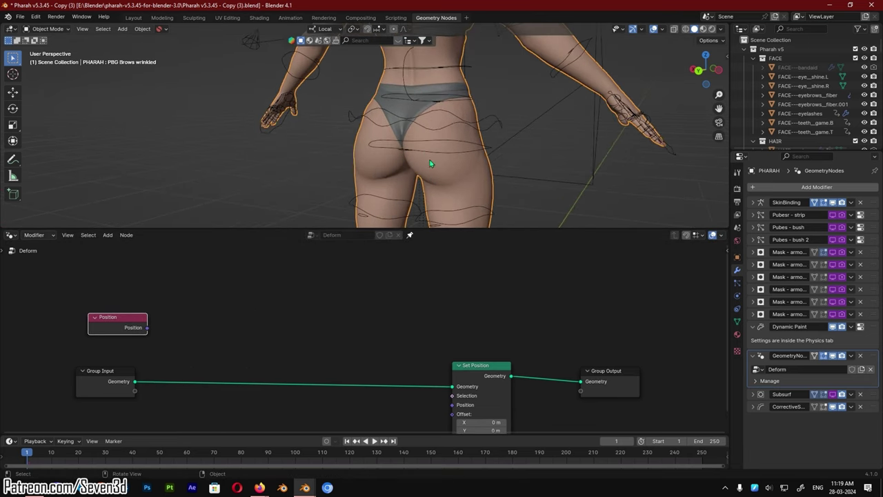
click(277, 332)
key(F3)
text(named)
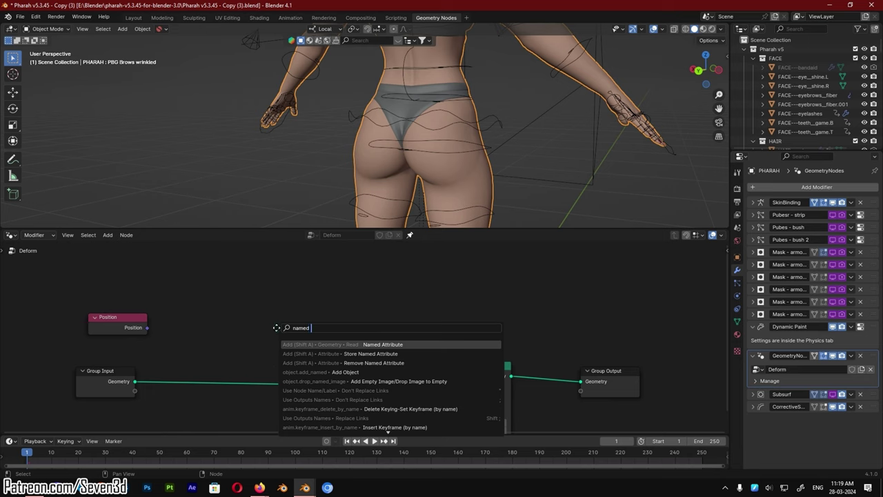
key(Return)
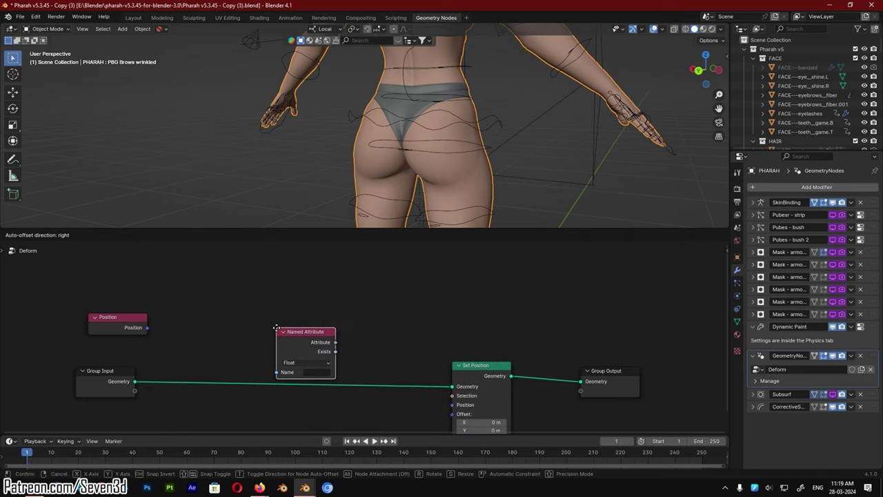
click(153, 297)
drag(124, 316, 190, 263)
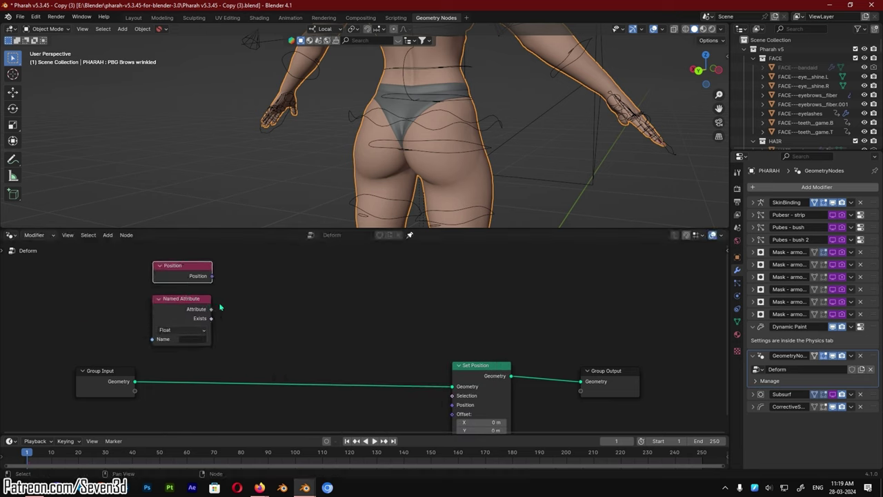
click(270, 299)
Add a Subtract Vector Math node fed by Position and the Named Attribute
key(shift+a)
text(vec)
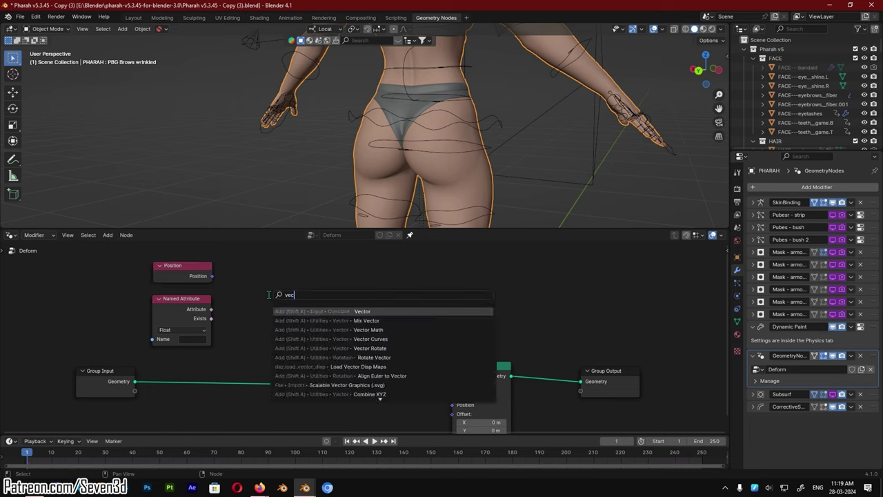
key(Down)
key(Return)
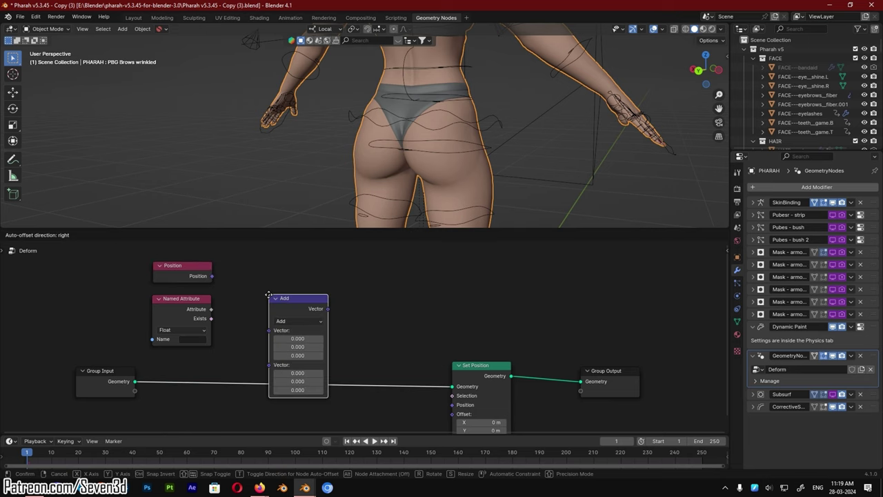
click(286, 273)
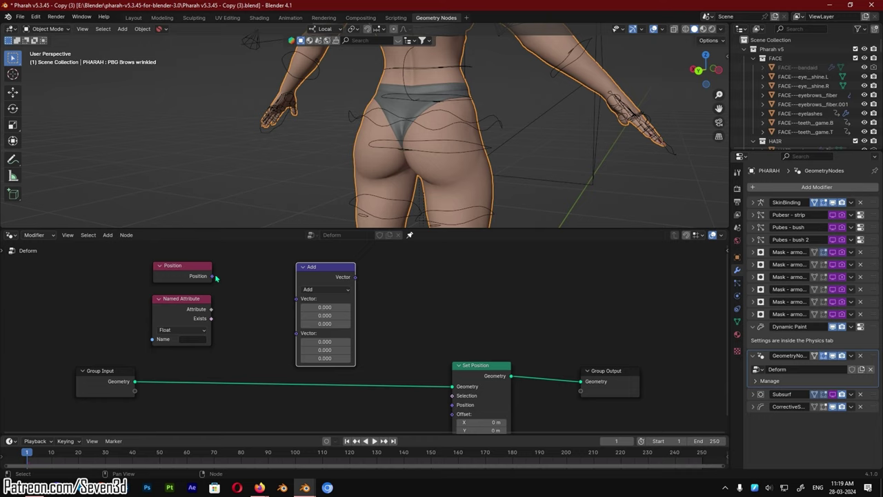
click(324, 289)
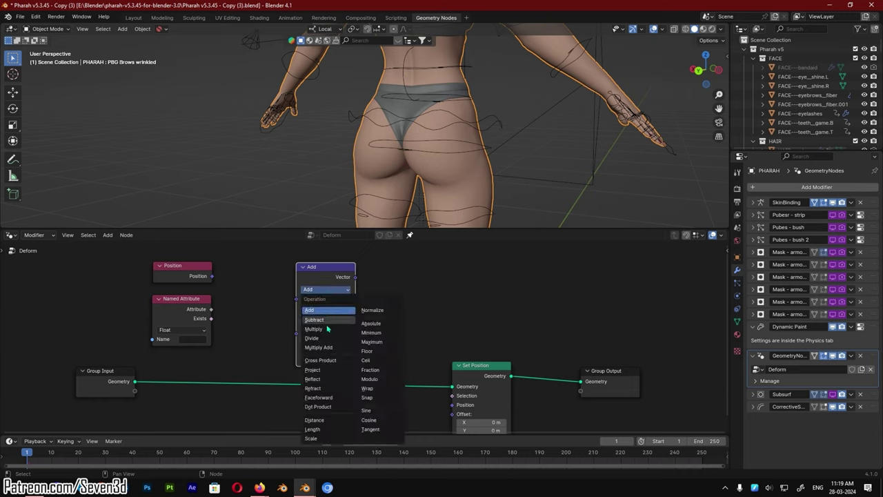
click(315, 319)
drag(212, 276, 297, 298)
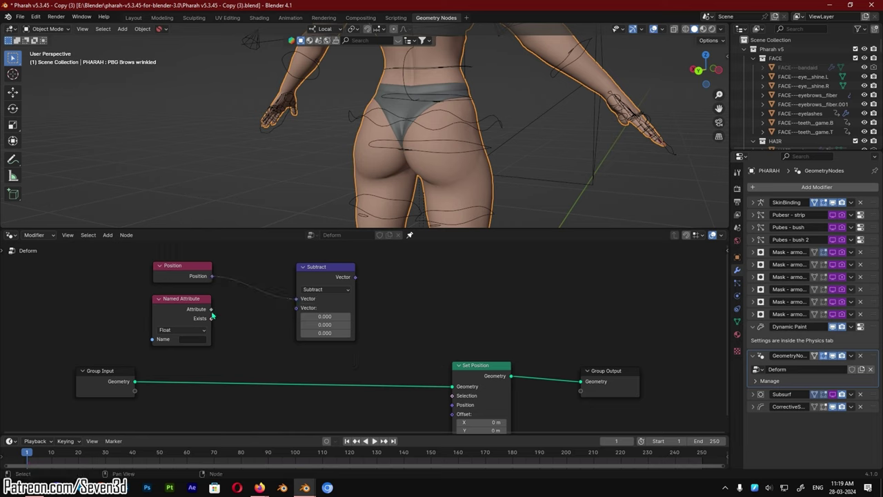
drag(212, 309, 296, 310)
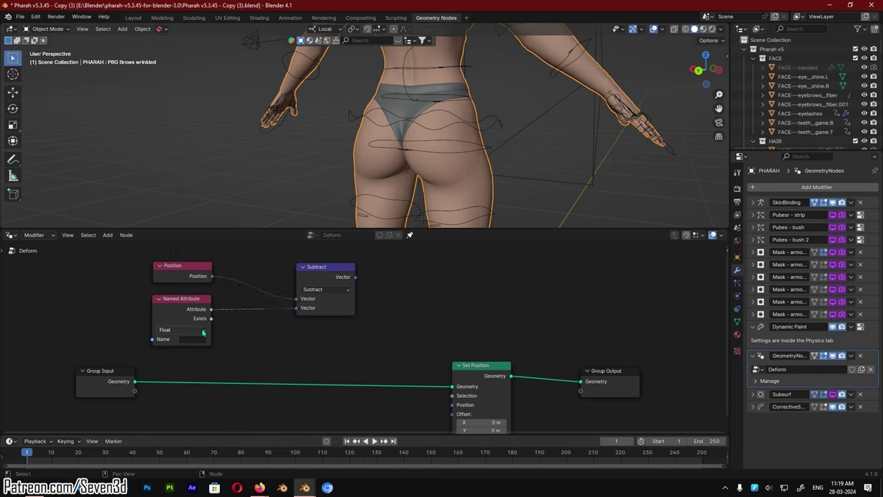